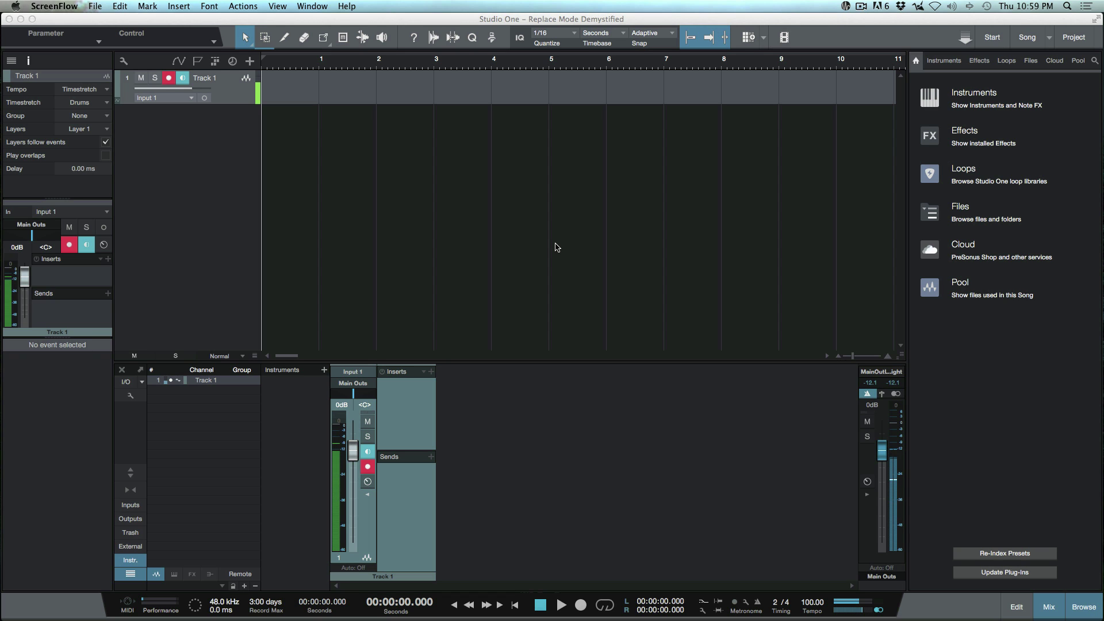
Step: Bring Studio One to the front and show the Record panel with its record mode options
left_click(456, 19)
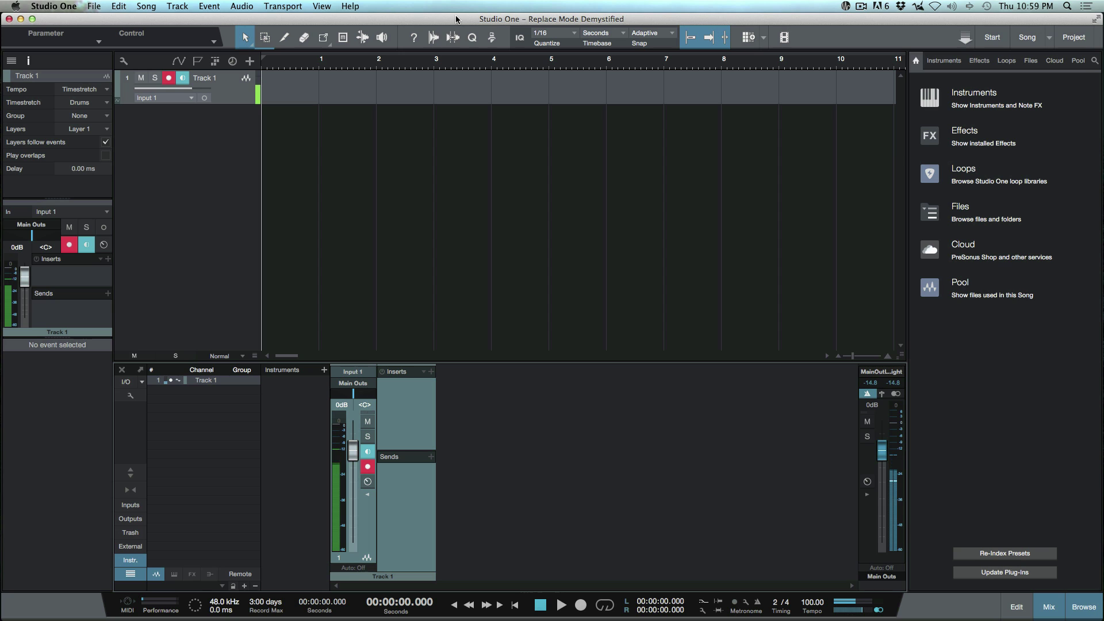
key("alt+r")
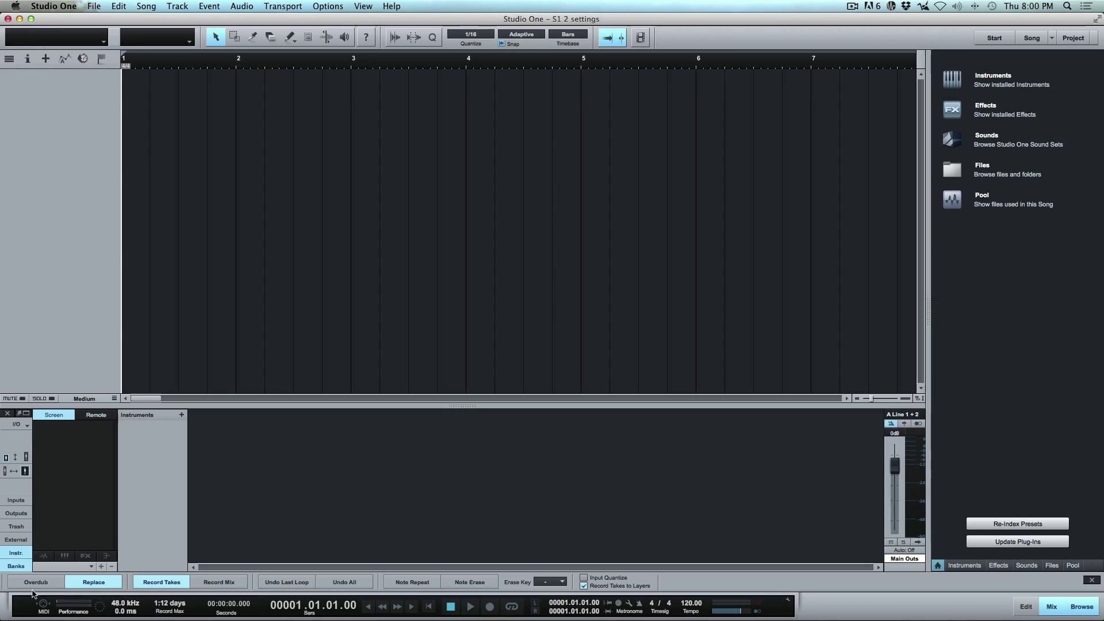
Step: Try the Overdub and Replace record modes, finishing with Overdub selected
left_click(34, 583)
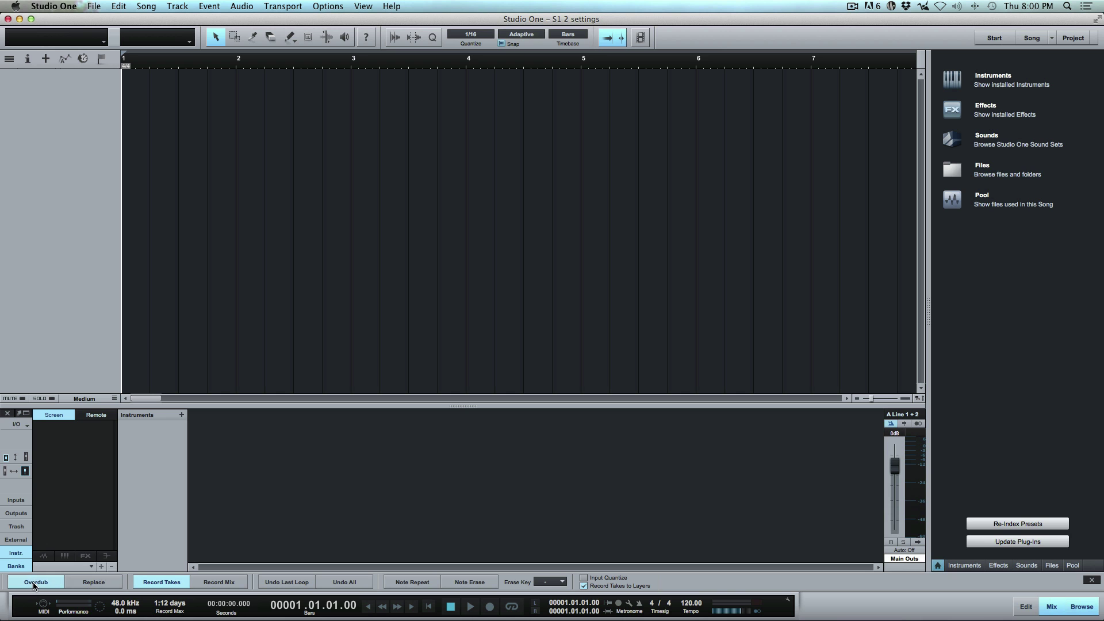
left_click(91, 584)
left_click(37, 583)
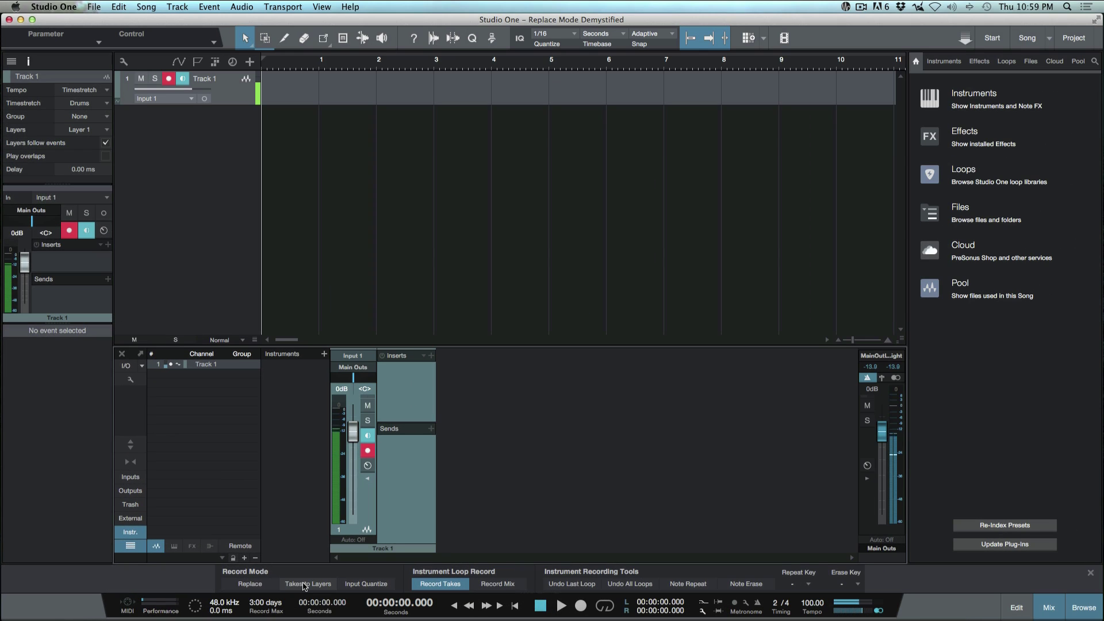
Step: Toggle Takes to Layers on and back off, then zoom Track 1 to fill the arrange view
left_click(305, 584)
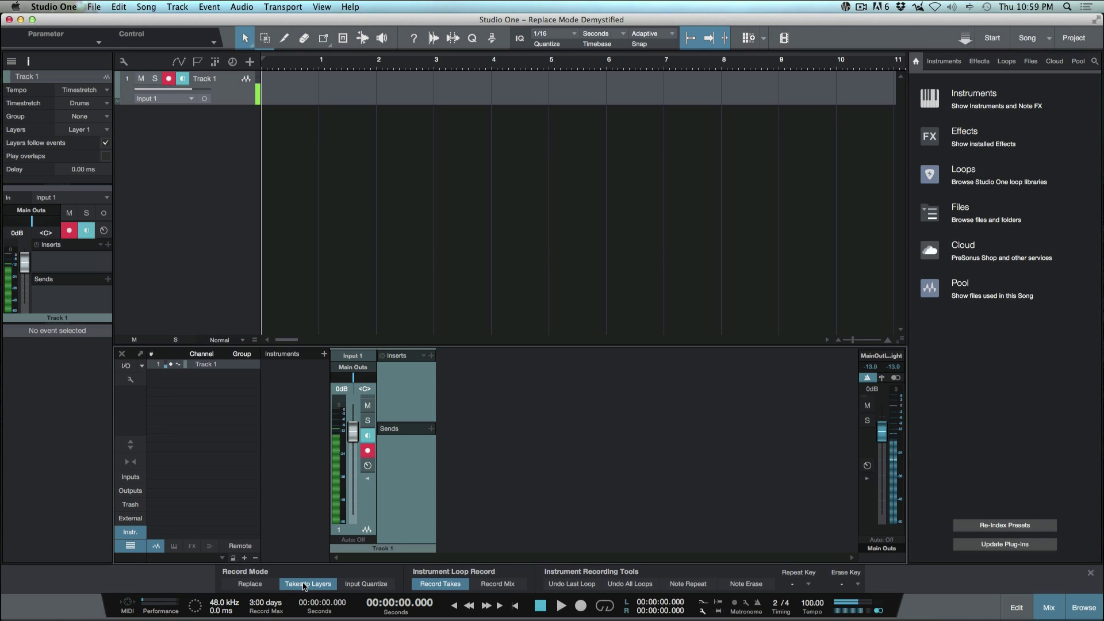
left_click(305, 584)
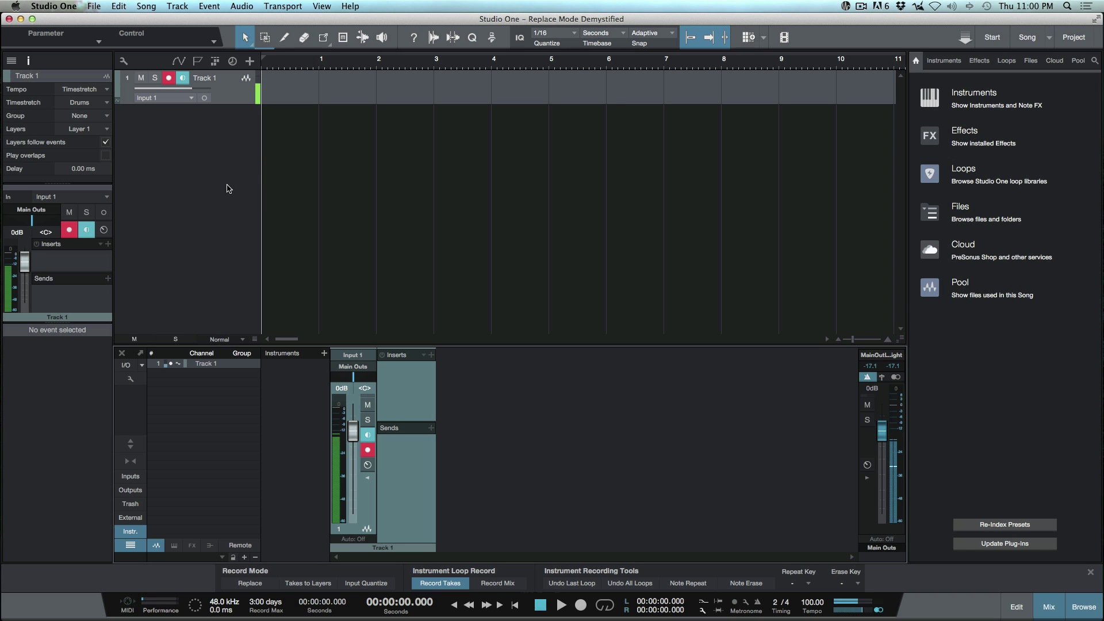
key("shift+z")
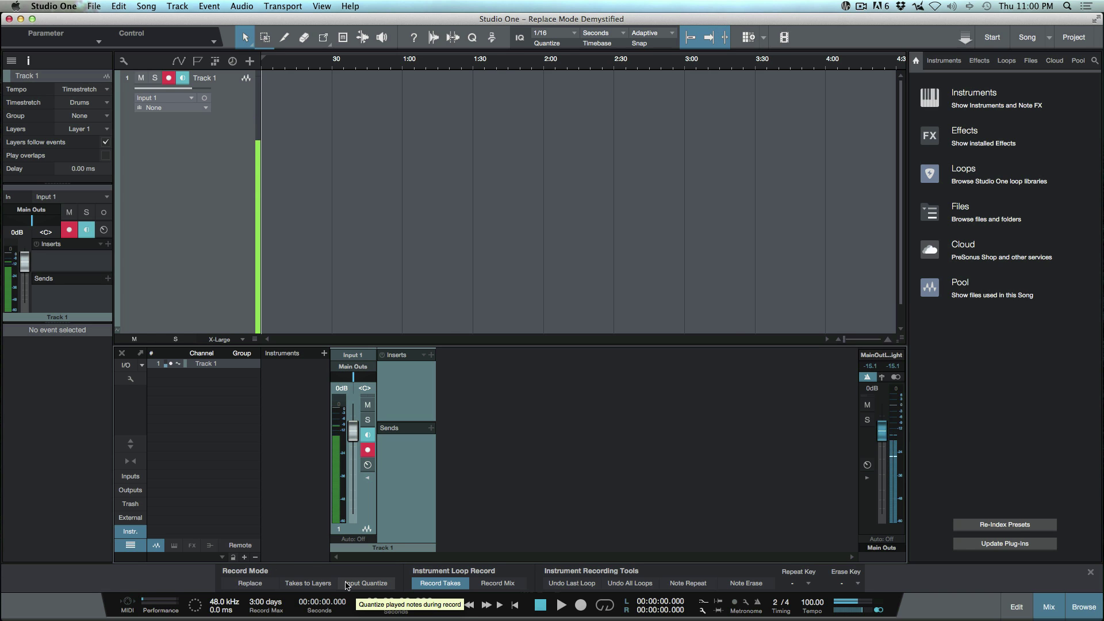
Step: Record a vocal take of about 14 seconds onto Track 1, then stop
key("e")
key("e")
key("e")
key("KP_Multiply")
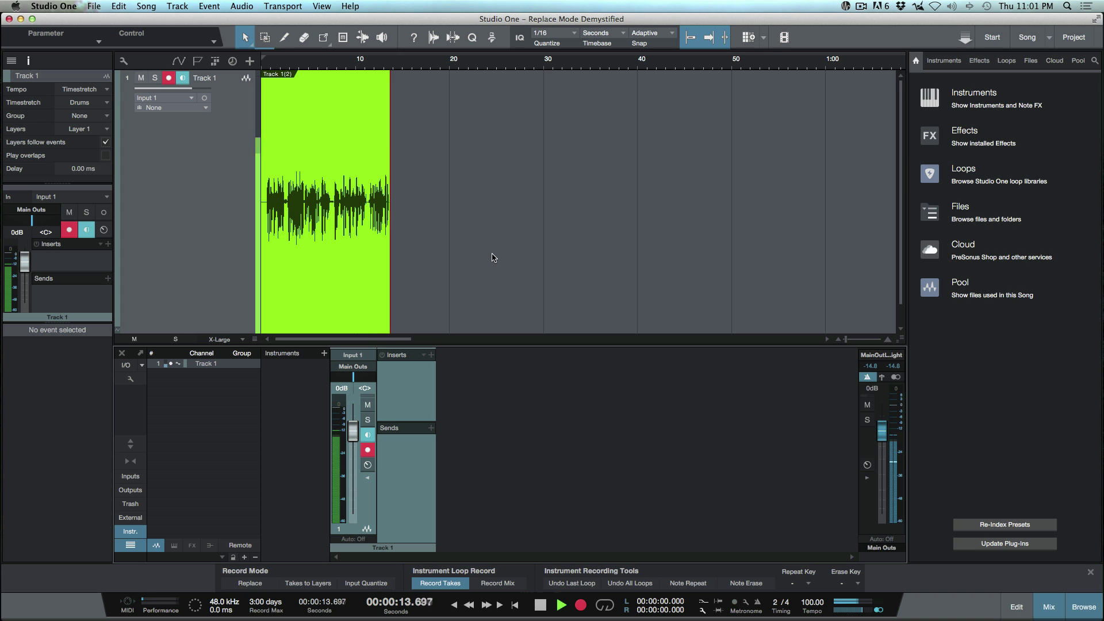
key("space")
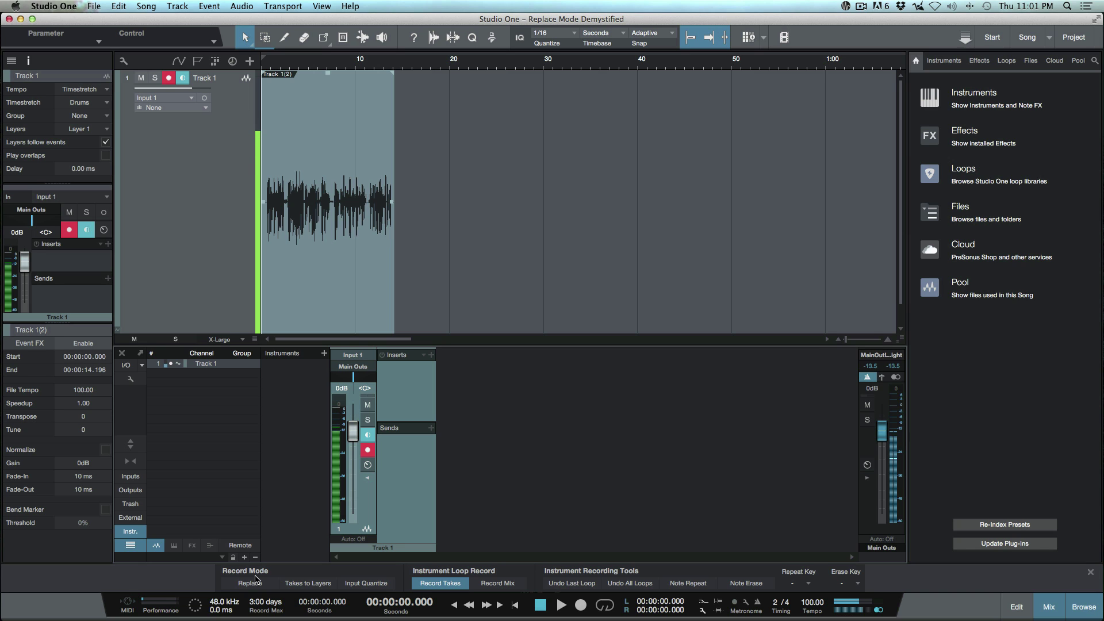
Step: Punch in an overlapping Track 1(3) take partway through the vocal during playback
key("space")
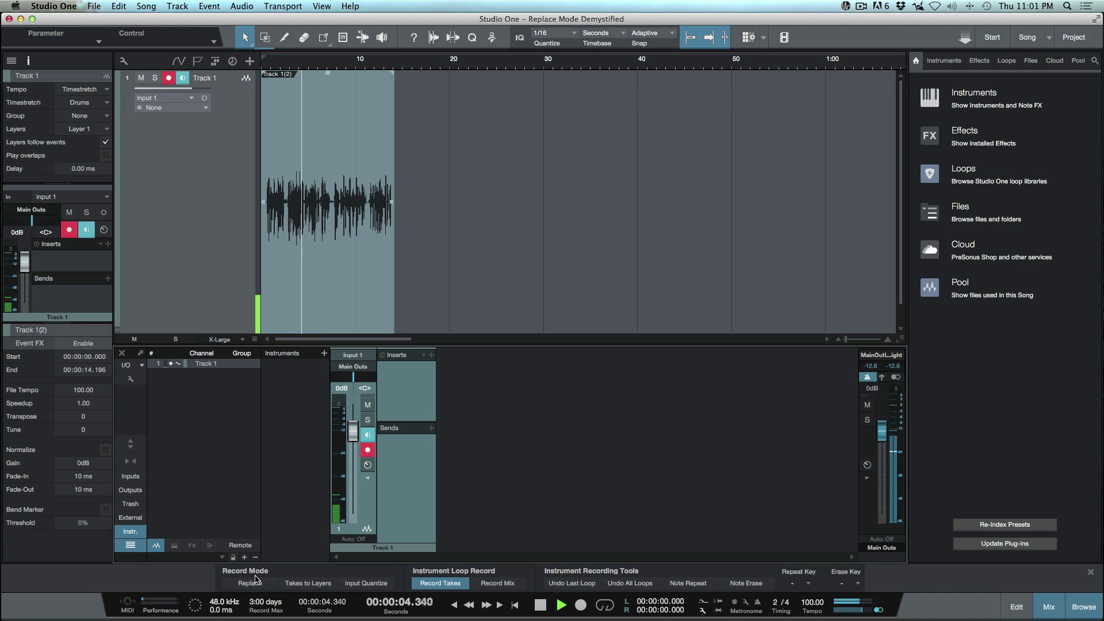
key("KP_Multiply")
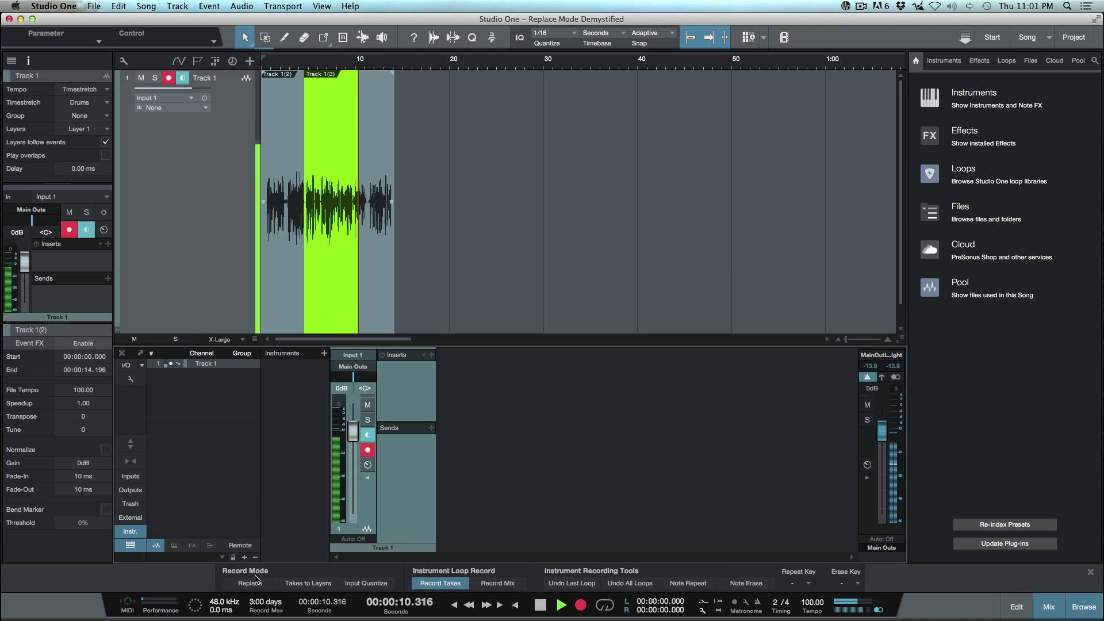
key("KP_Multiply")
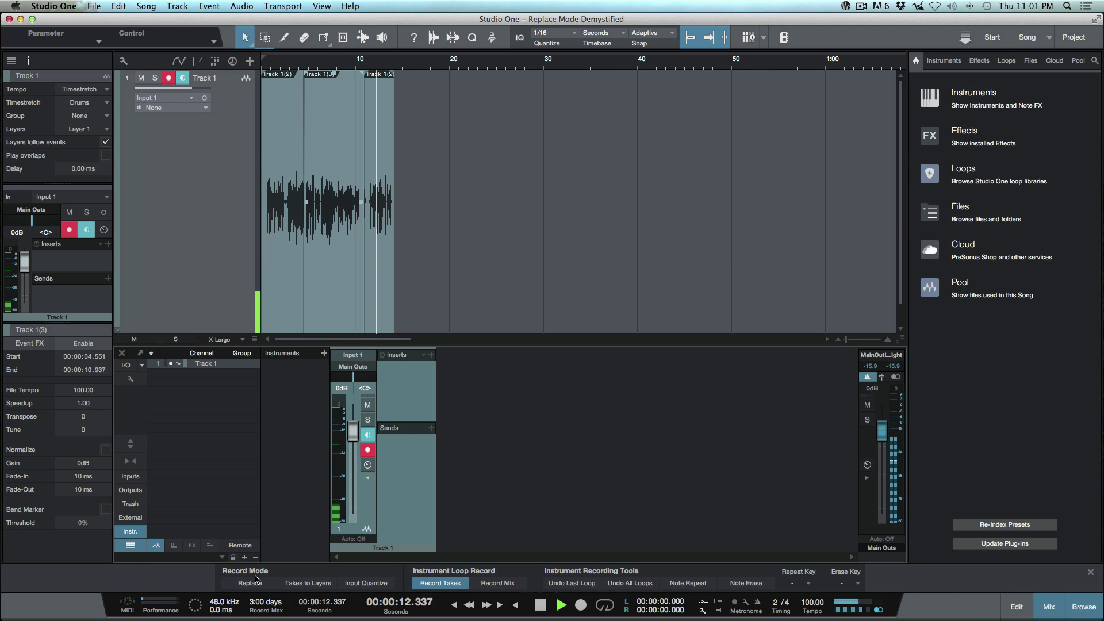
key("space")
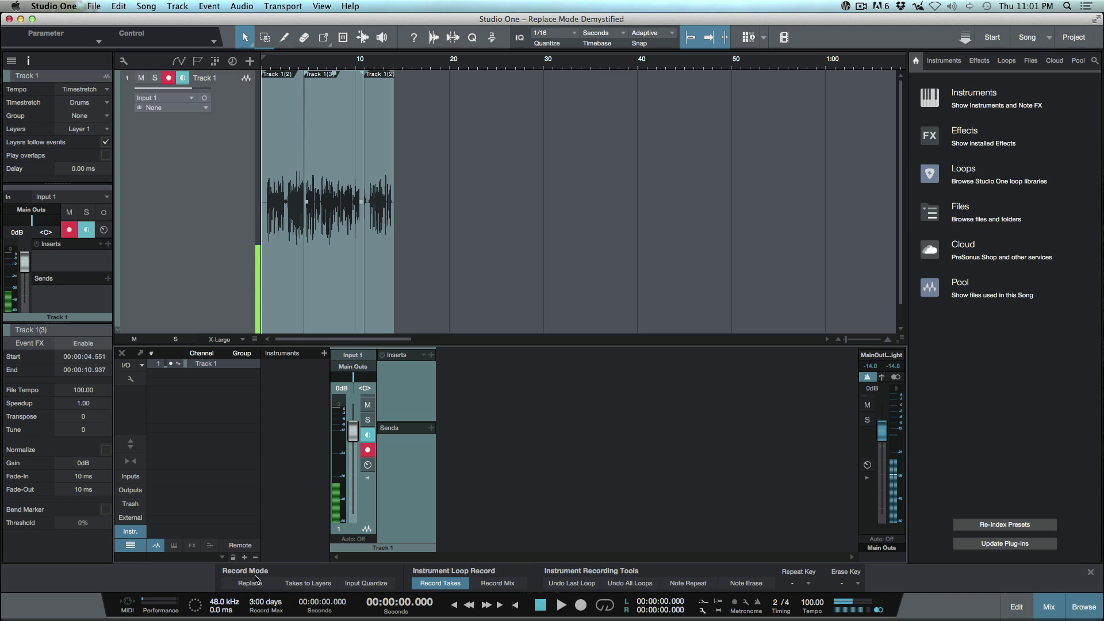
Step: Zoom in, audition the Track 1(3) take, then delete it
key("z")
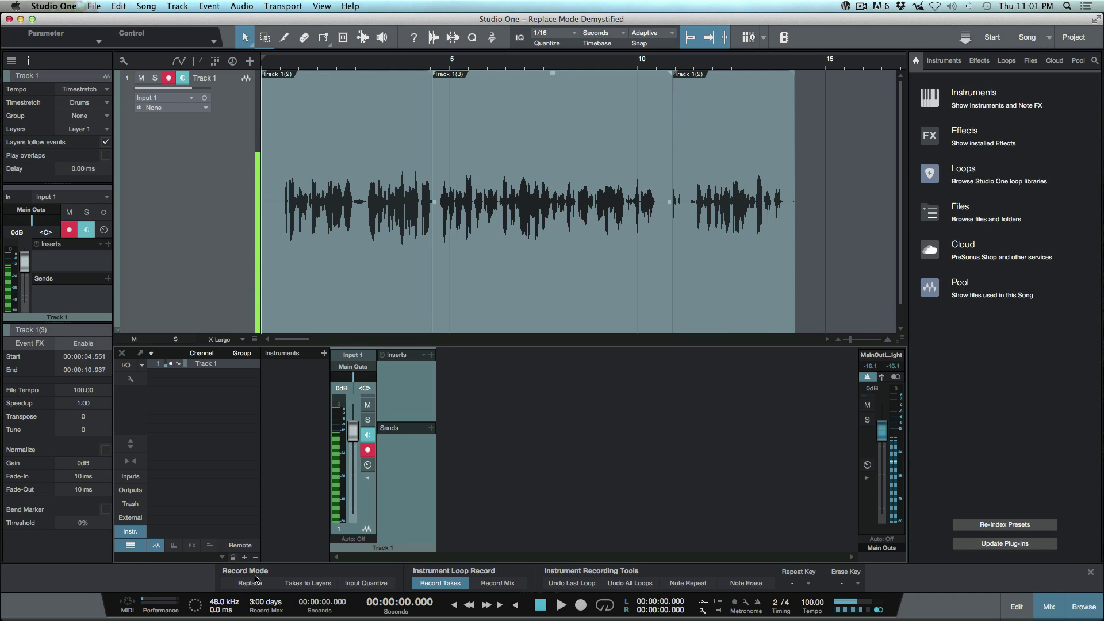
double_click(382, 67)
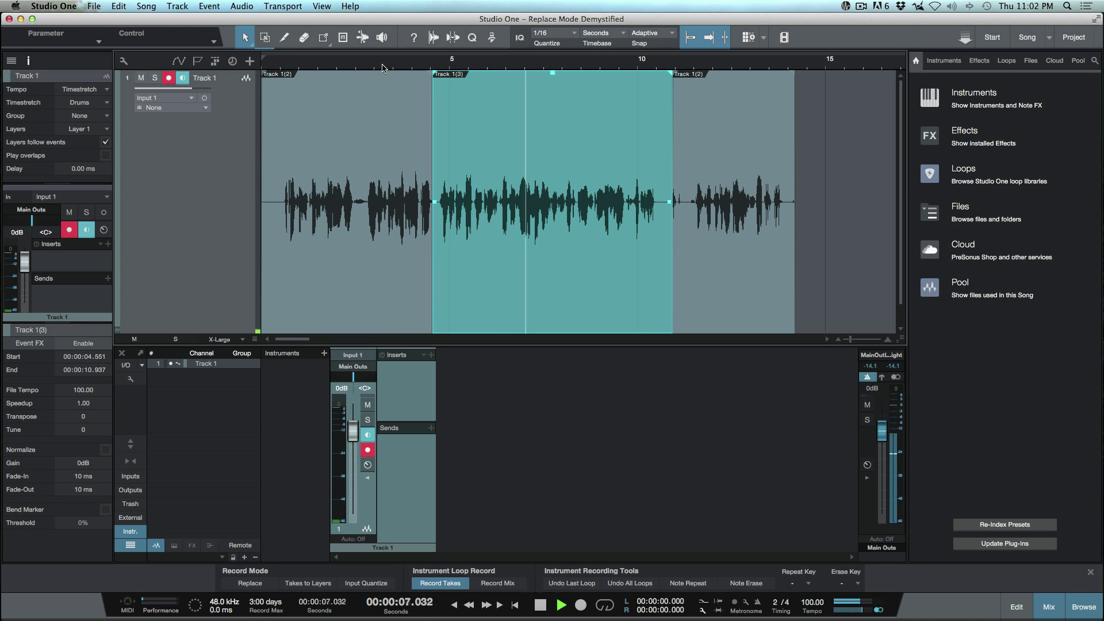
key("space")
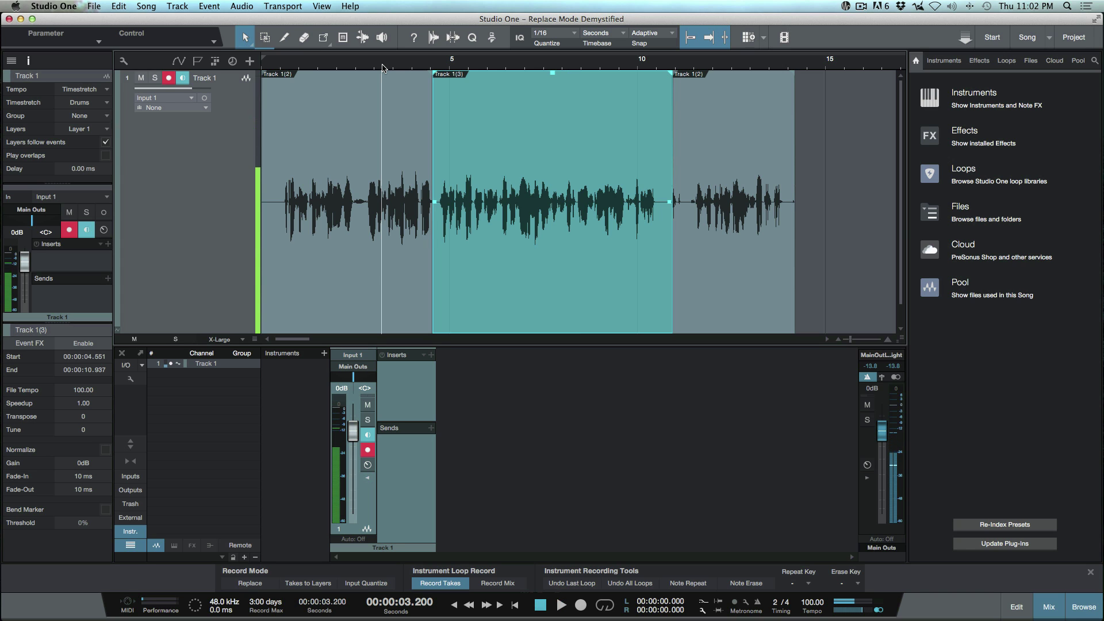
key("Delete")
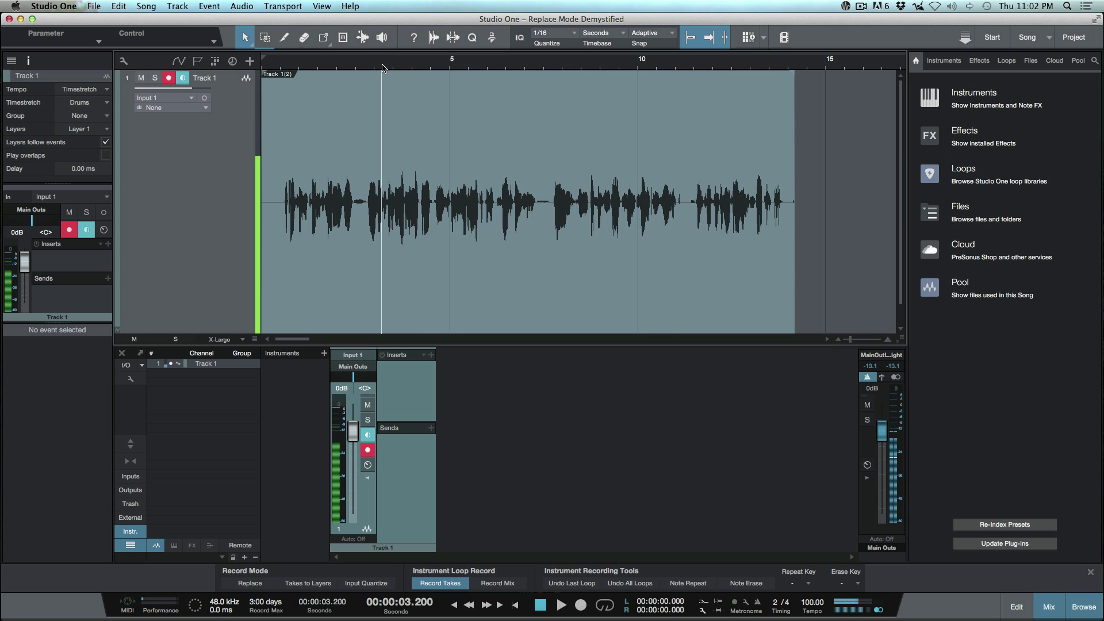
Step: From the song start with Replace mode on, punch in a Track 1(4) take, then delete it
key("comma")
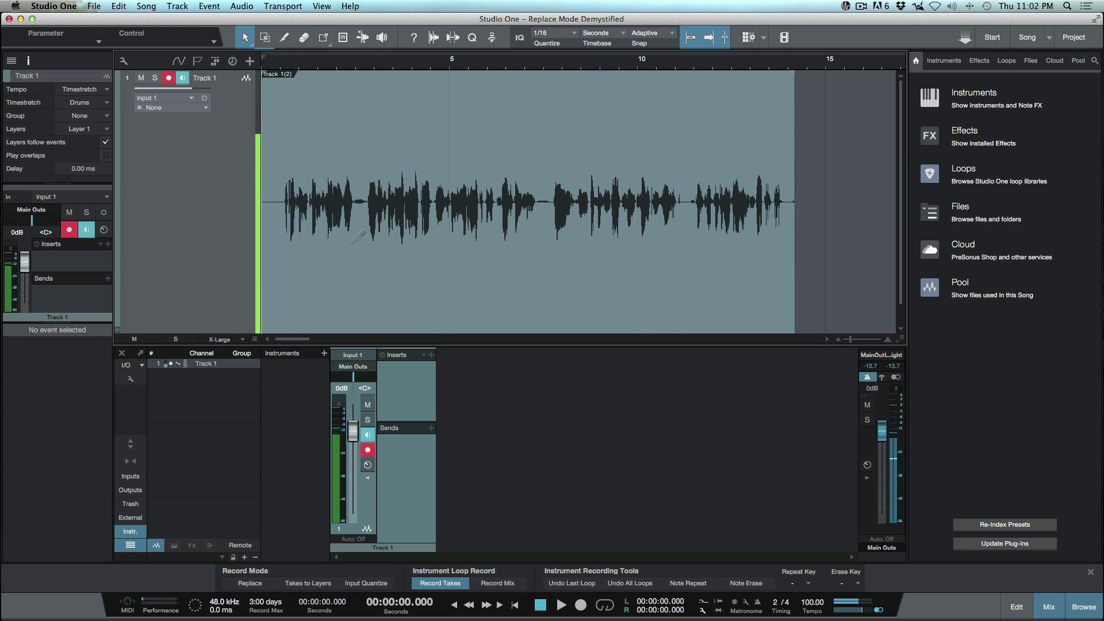
left_click(250, 583)
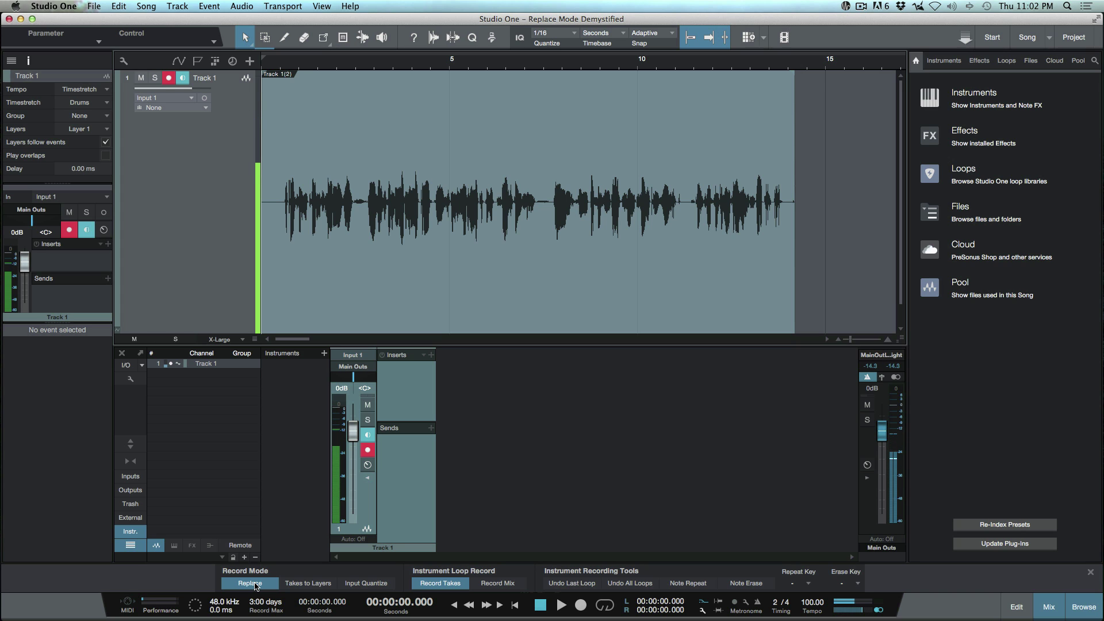
key("space")
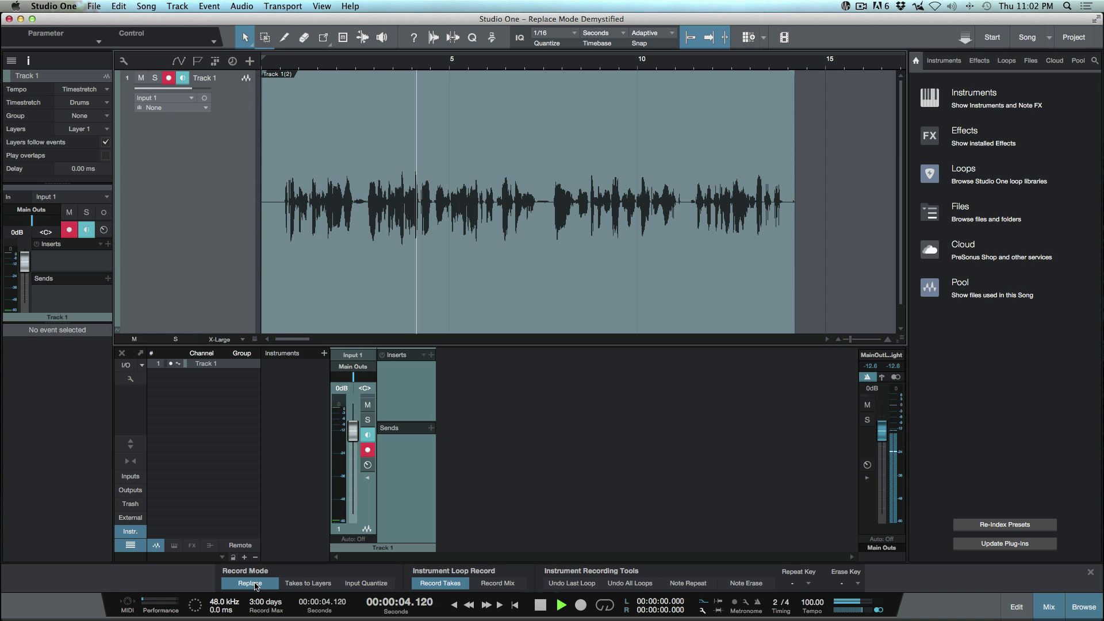
key("KP_Multiply")
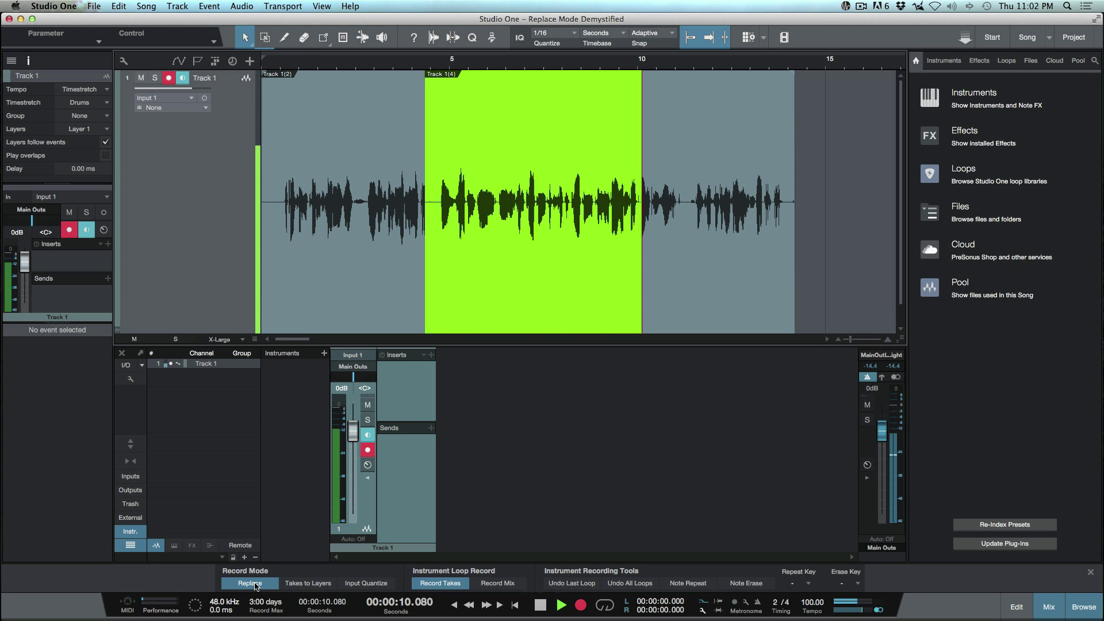
key("KP_Multiply")
key("space")
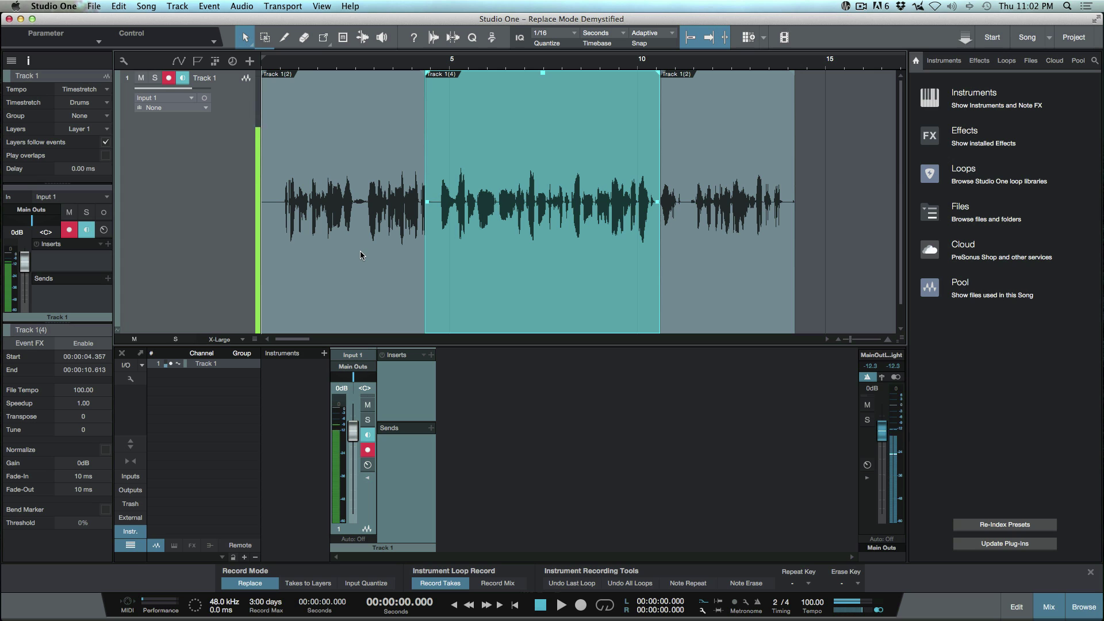
key("Delete")
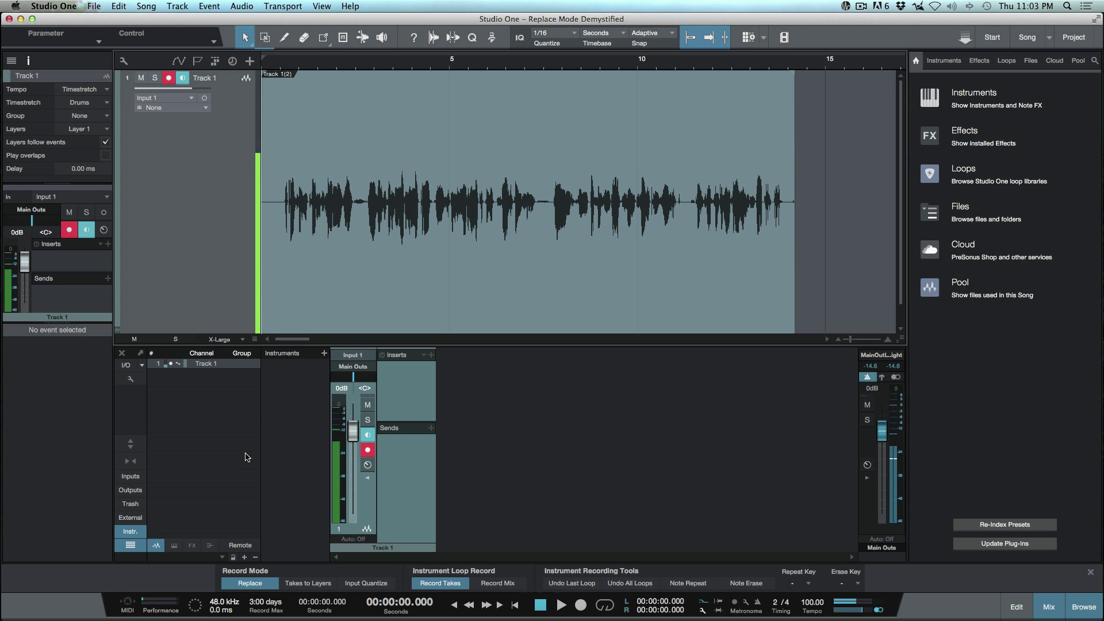
Step: Toggle Replace record mode off, on, and off again
left_click(248, 584)
left_click(247, 584)
left_click(248, 584)
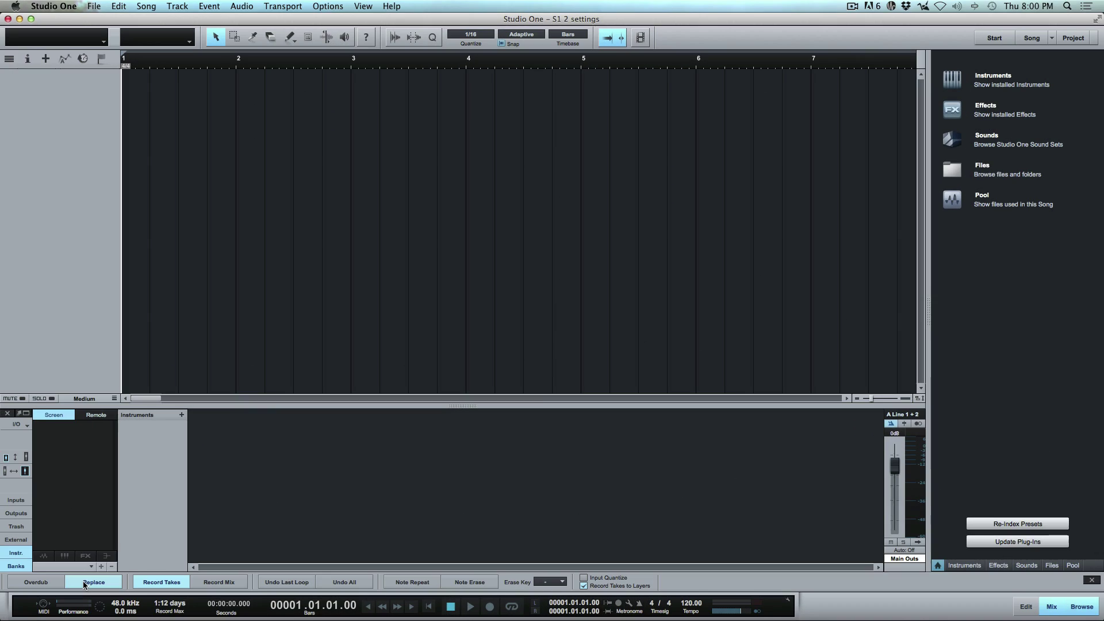
Step: Enable Play overlapping events under Advanced > Audio in Studio One's Preferences
left_click(56, 7)
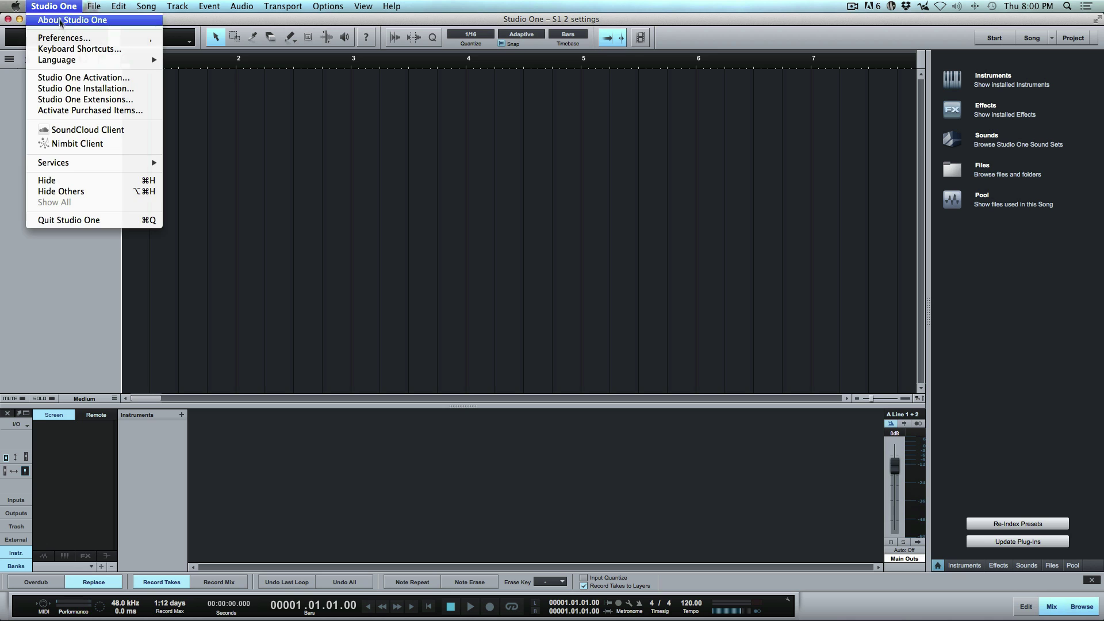
left_click(60, 38)
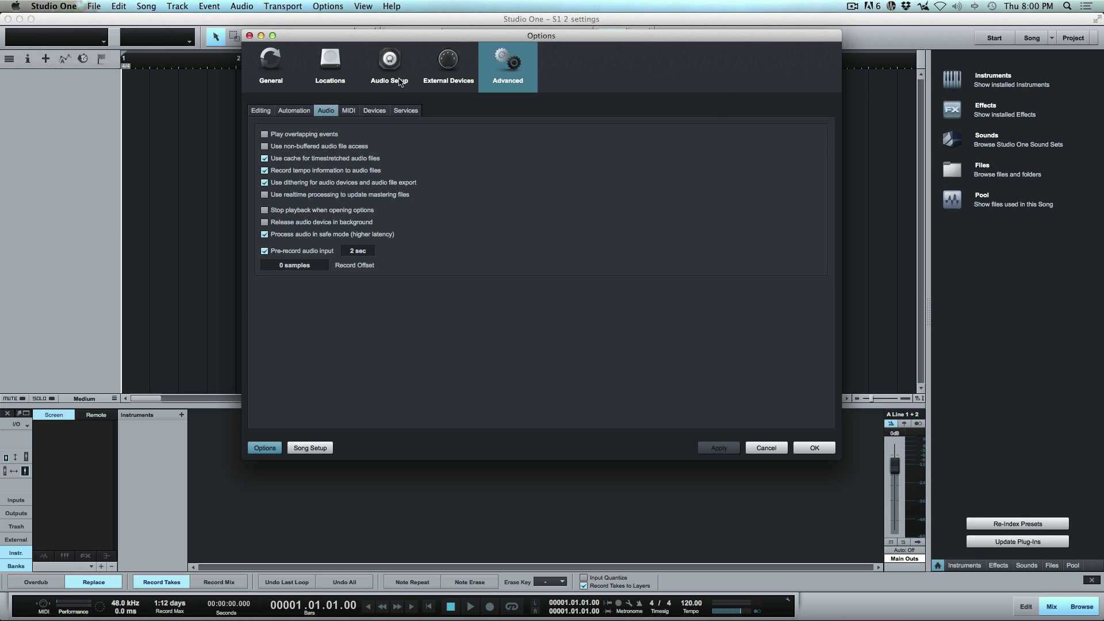
left_click(264, 134)
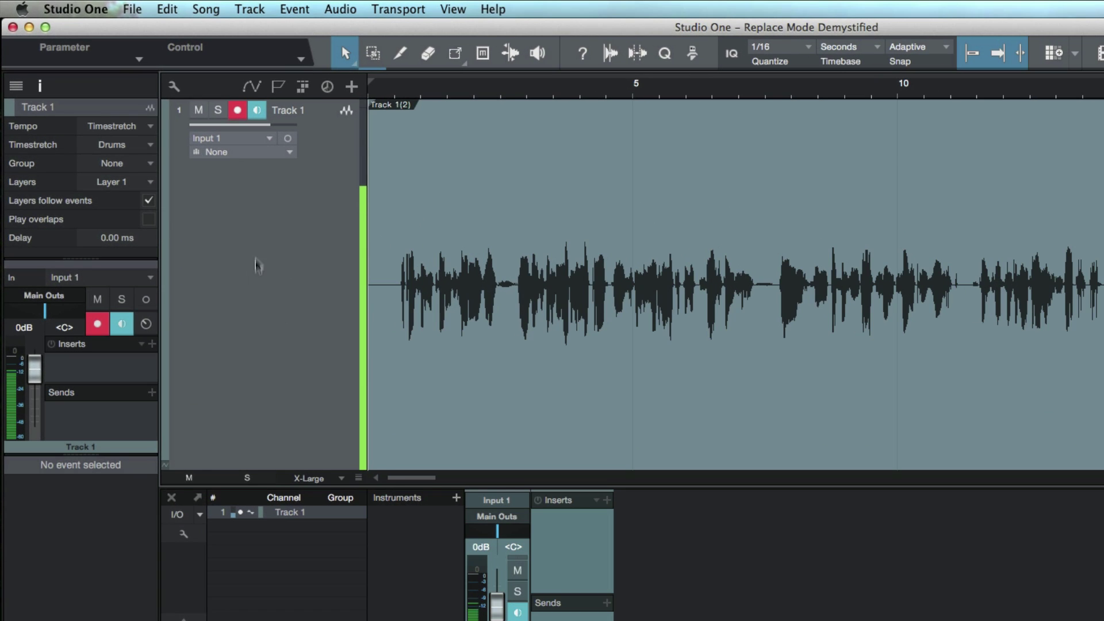
Step: Toggle Track 1's Play overlaps on and off, turn Replace mode on, and start playback
left_click(148, 221)
left_click(147, 224)
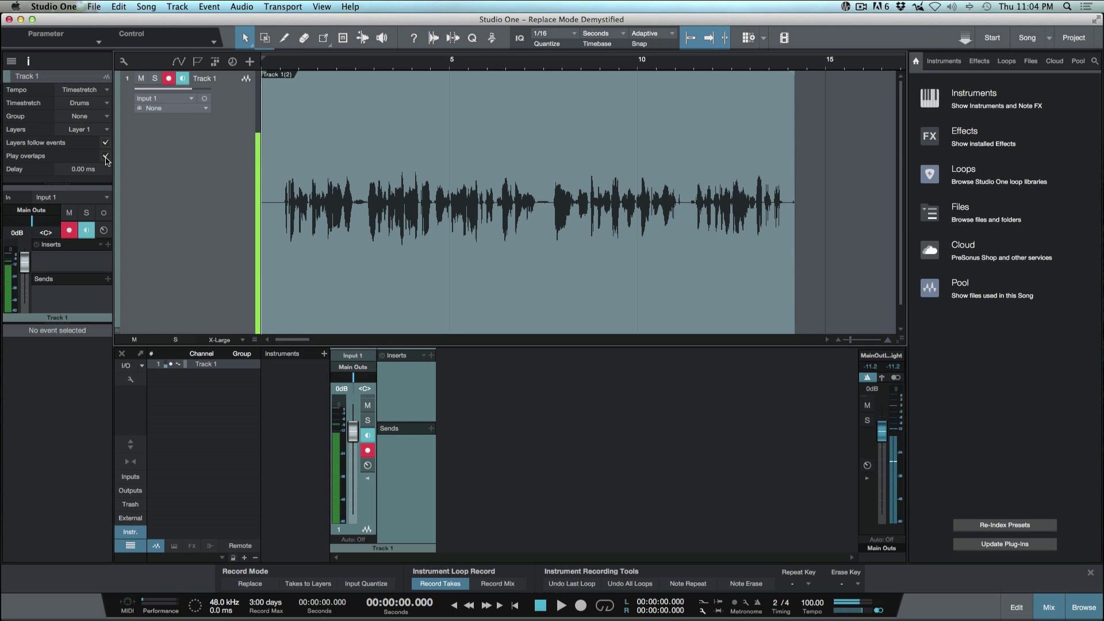
left_click(246, 585)
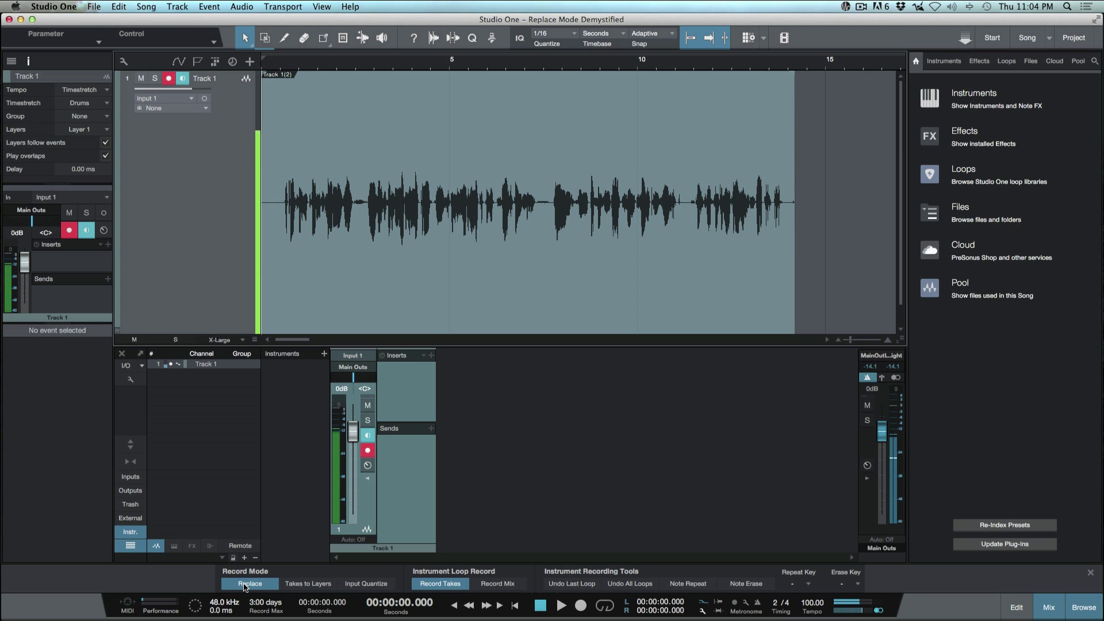
key("space")
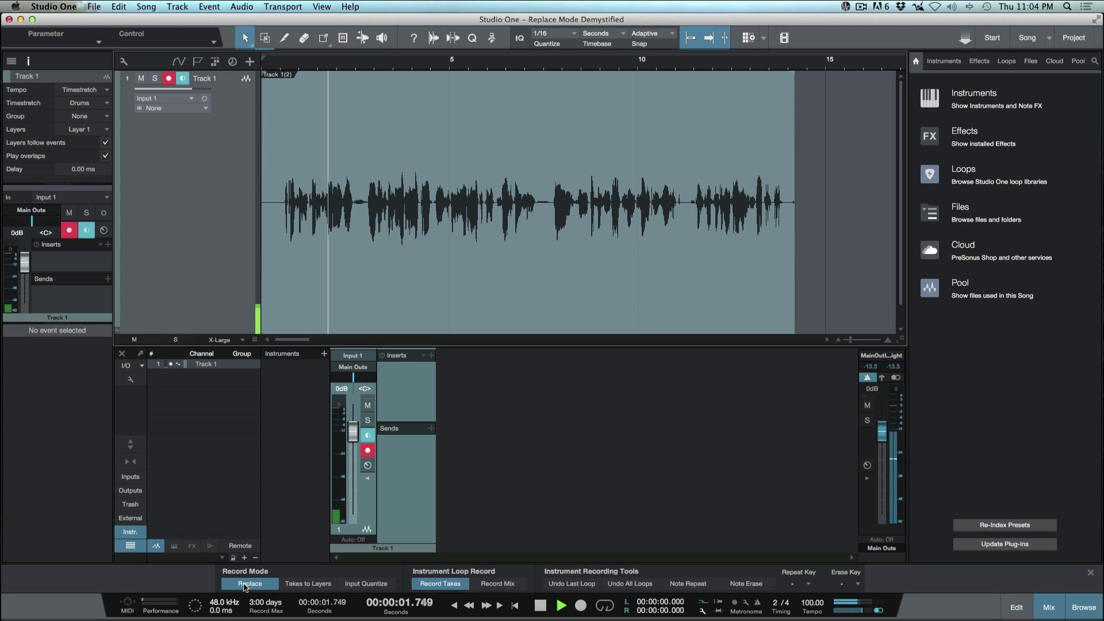
Step: Punch in a Track 1(5) take from about 2.8 to 7.7 s, then replay from 1.7 s
key("KP_Multiply")
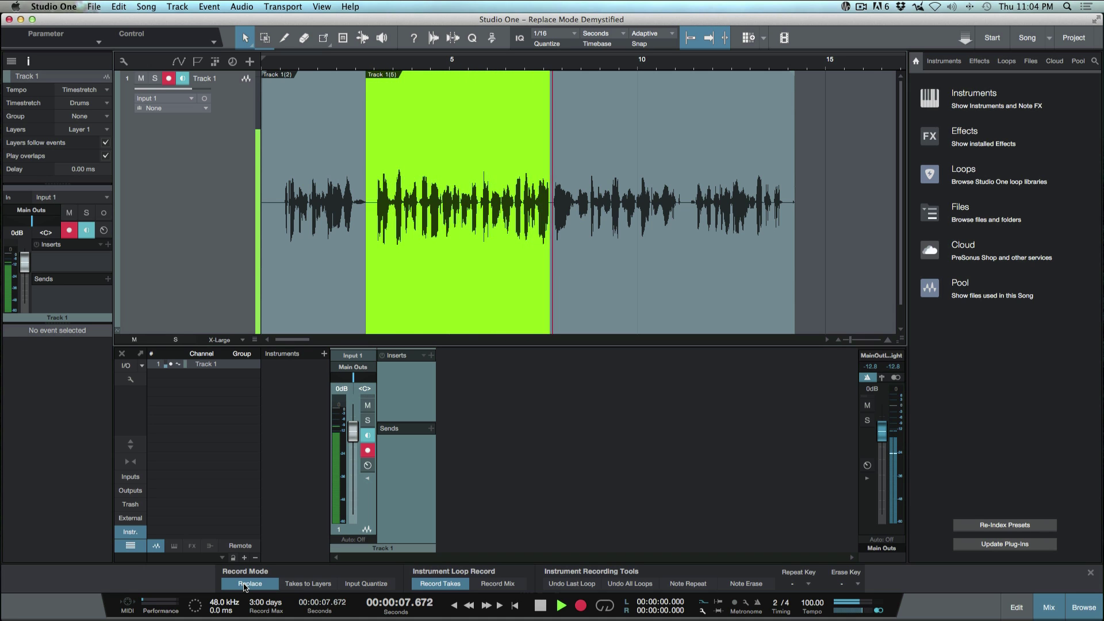
key("KP_Multiply")
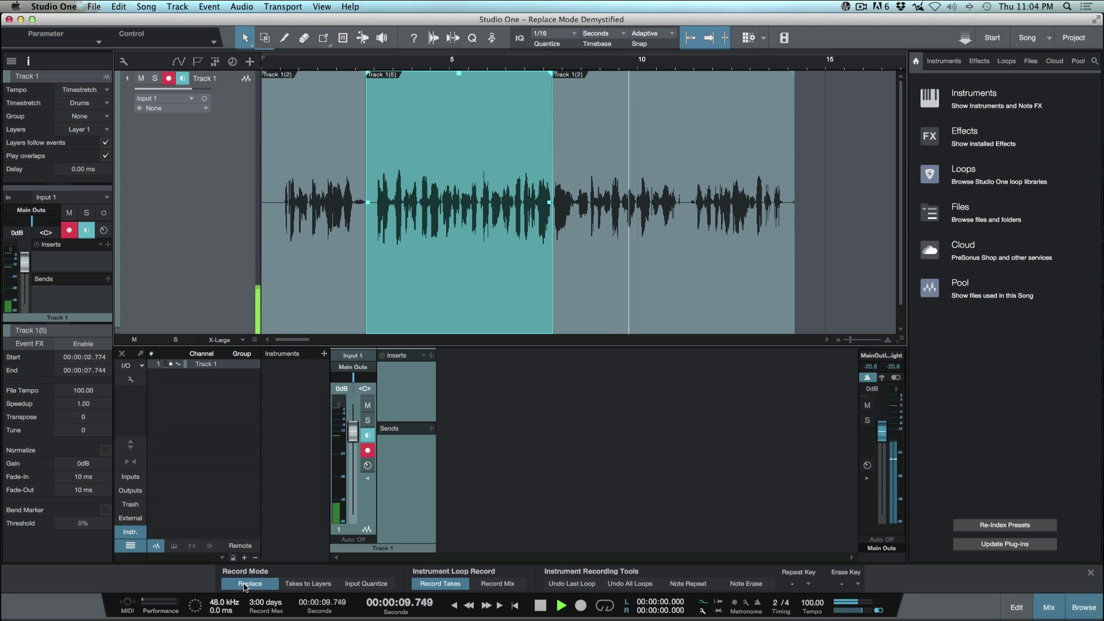
key("KP_0")
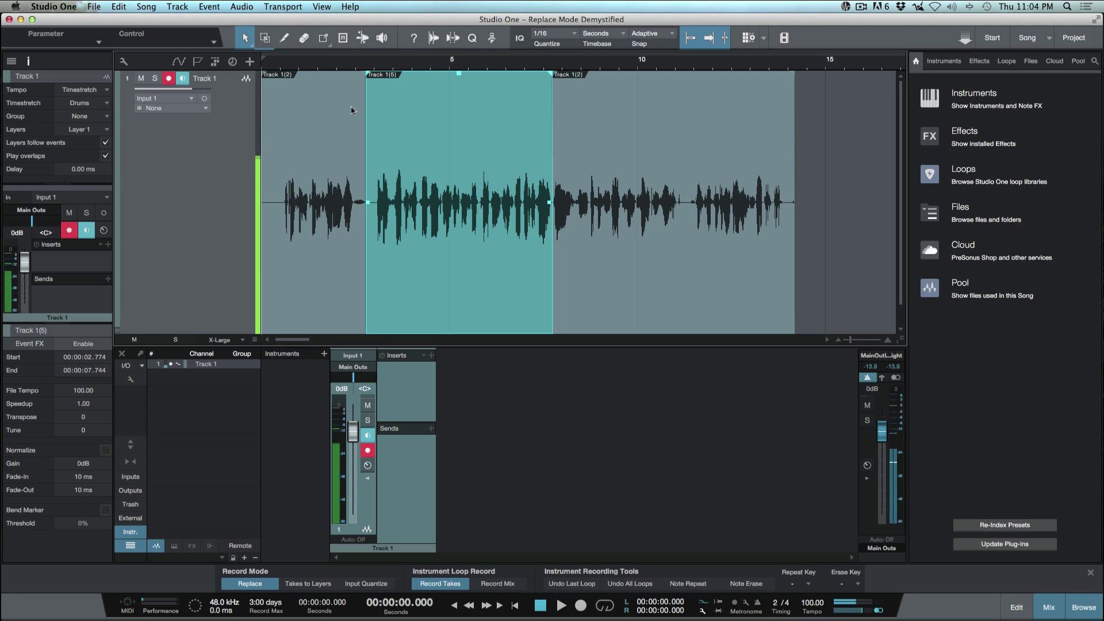
left_click(325, 65)
key("space")
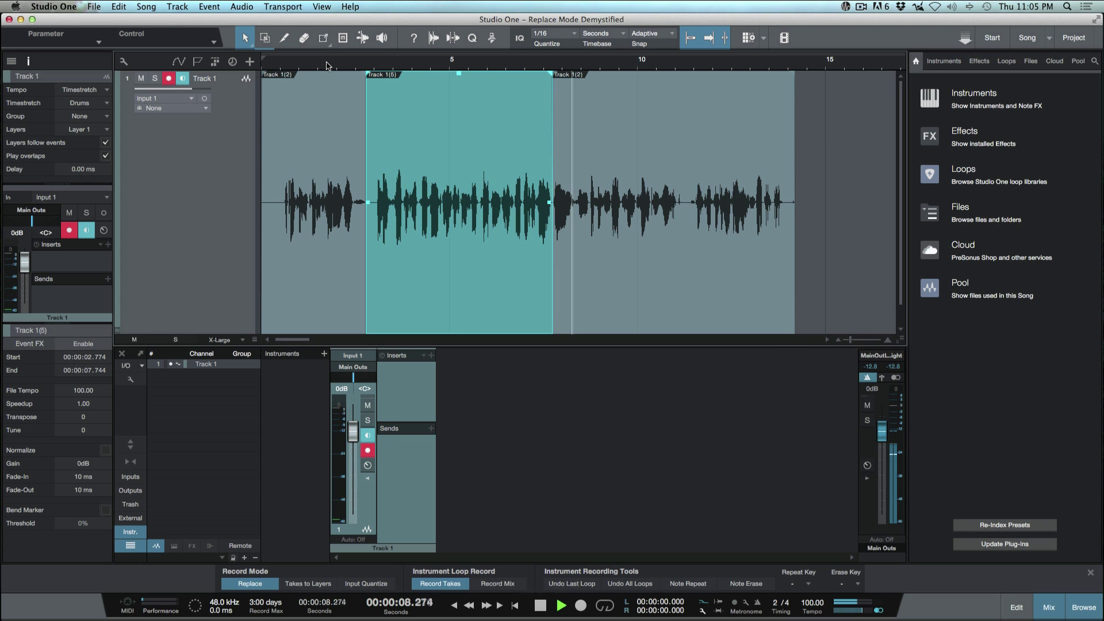
Step: Stop playback, return to the song start, and delete the Track 1(5) punch-in take
key("space")
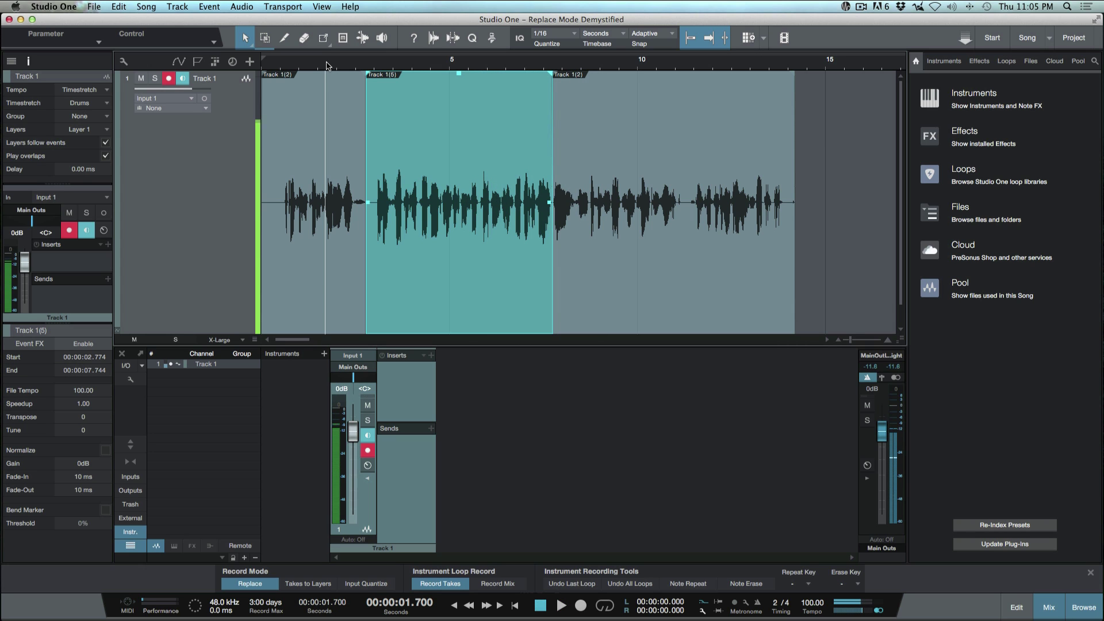
key("comma")
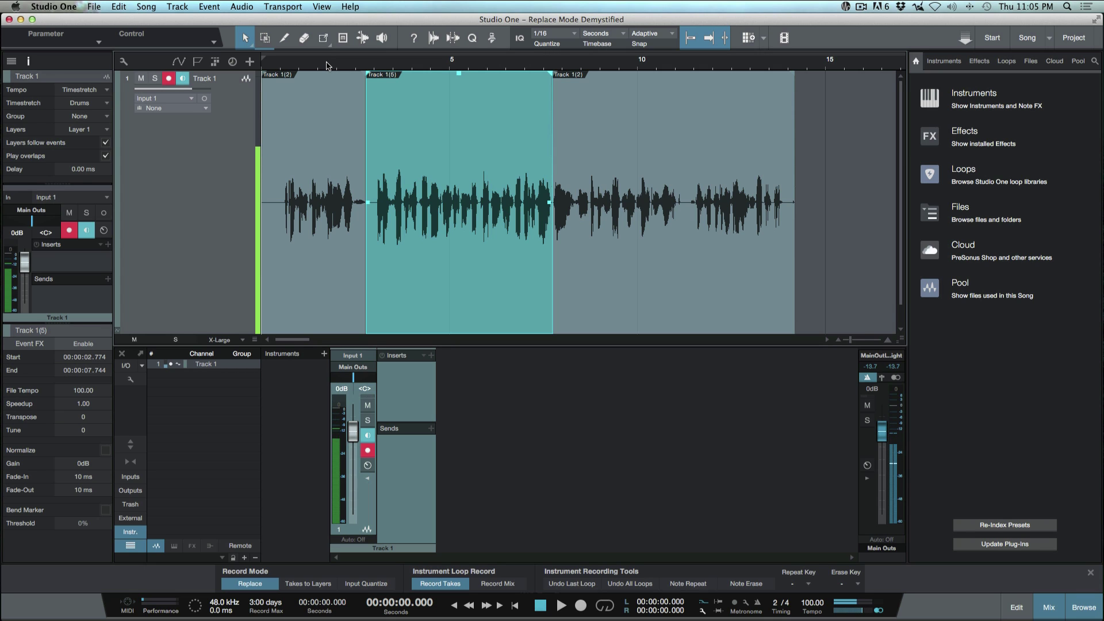
key("Delete")
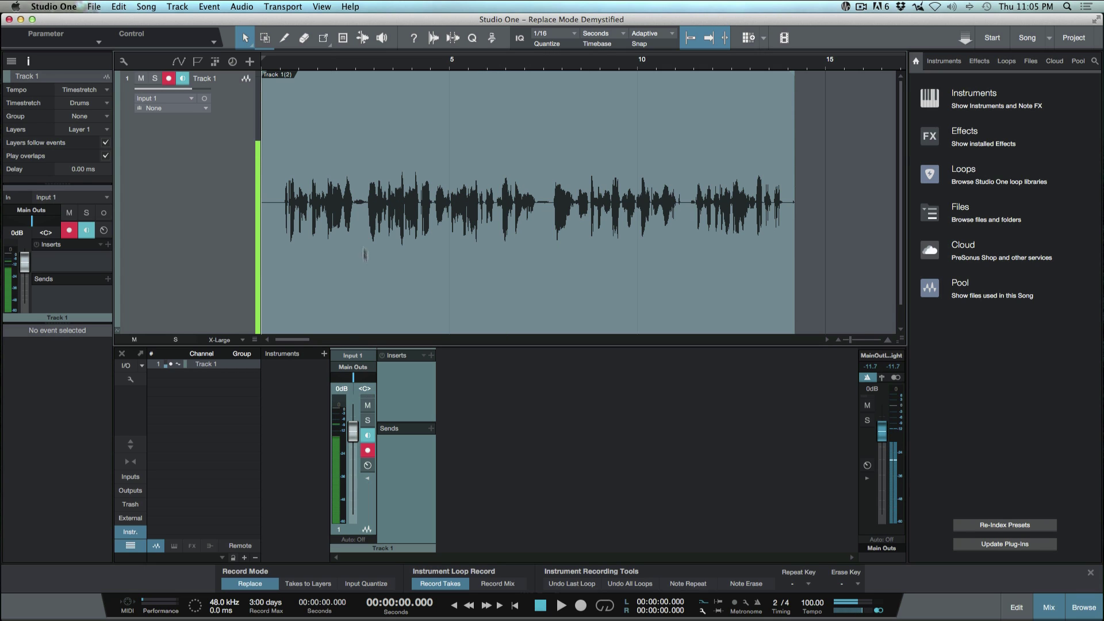
Step: With Replace mode off, record take Track 1(6) over the original vocal from 2.839 to 11.534 s
left_click(258, 586)
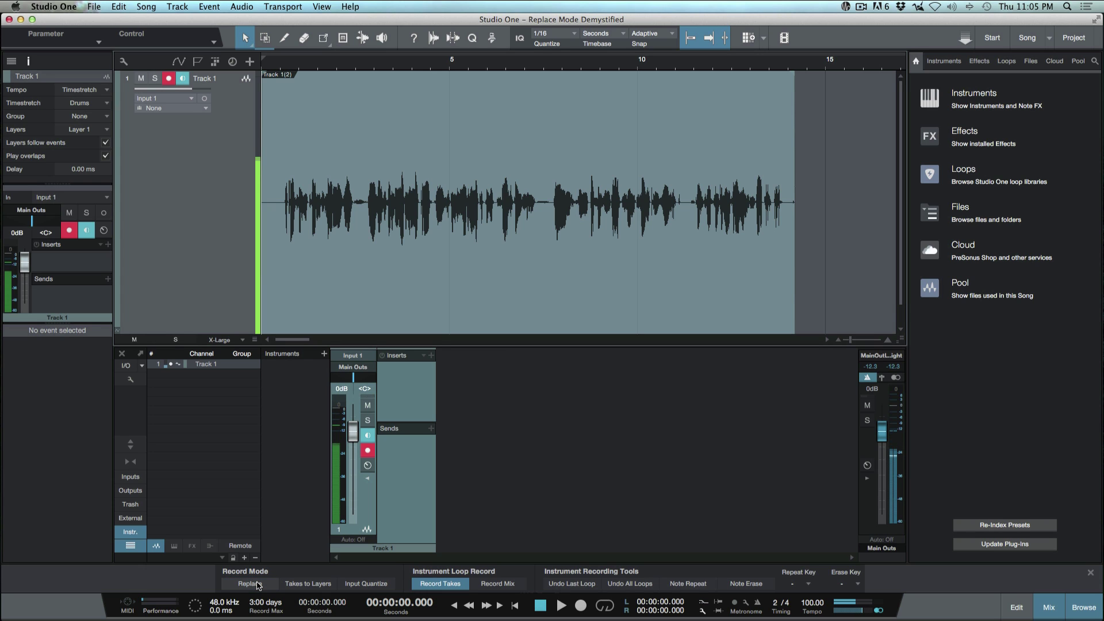
key("space")
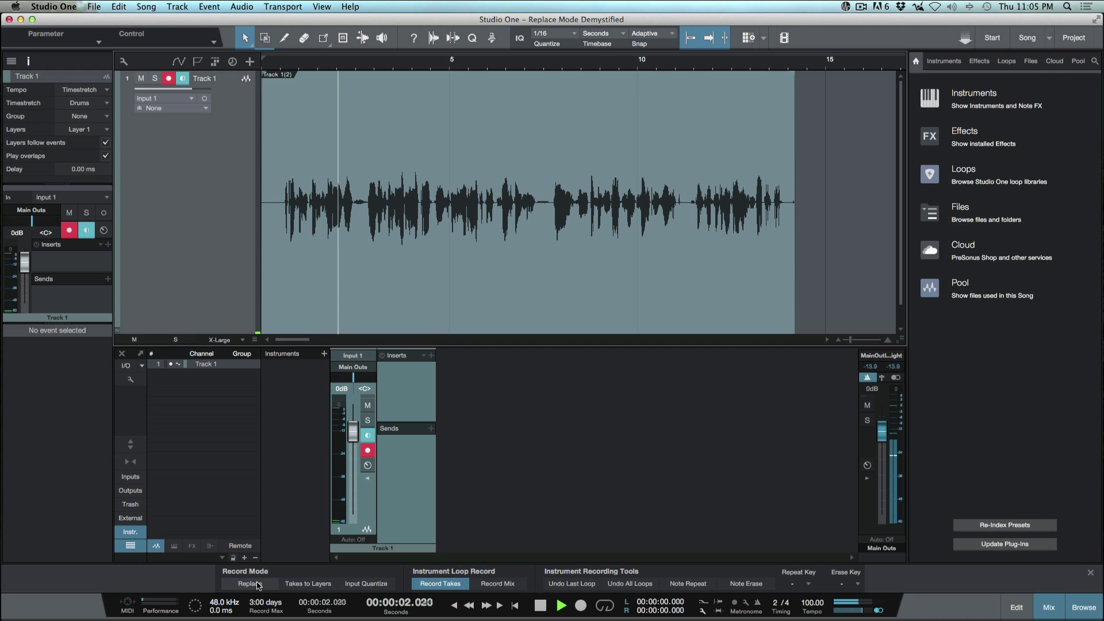
key("KP_Multiply")
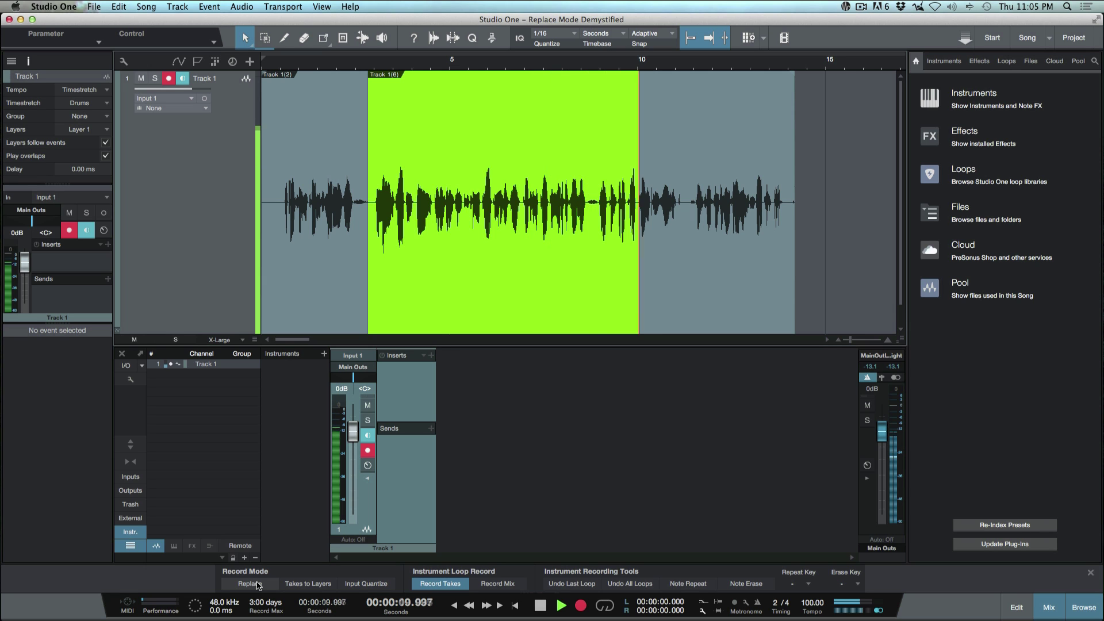
key("KP_Multiply")
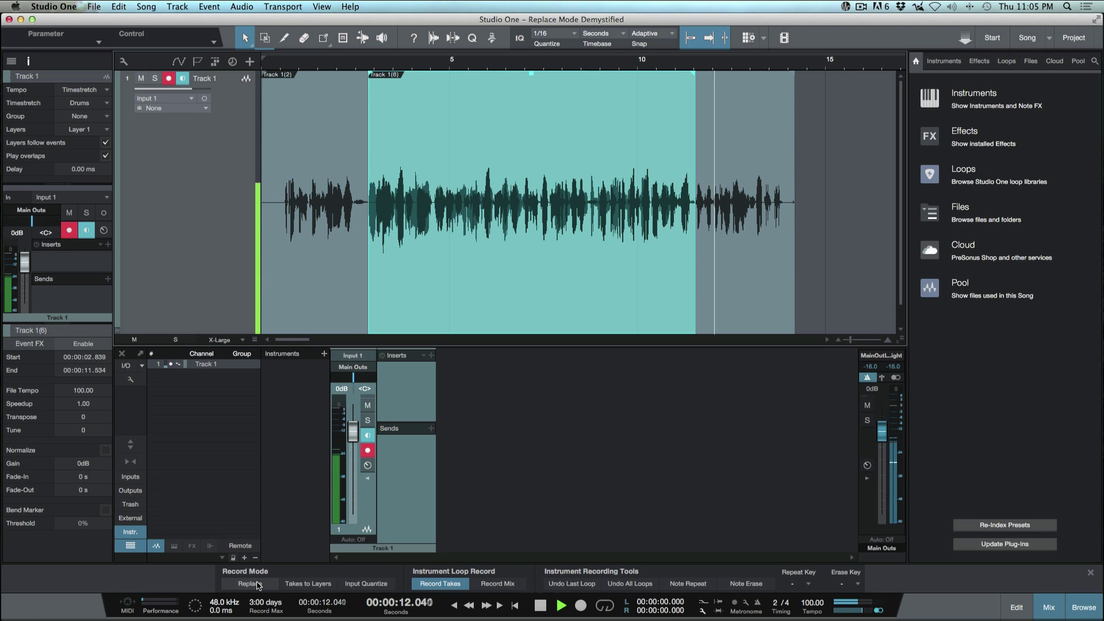
key("space")
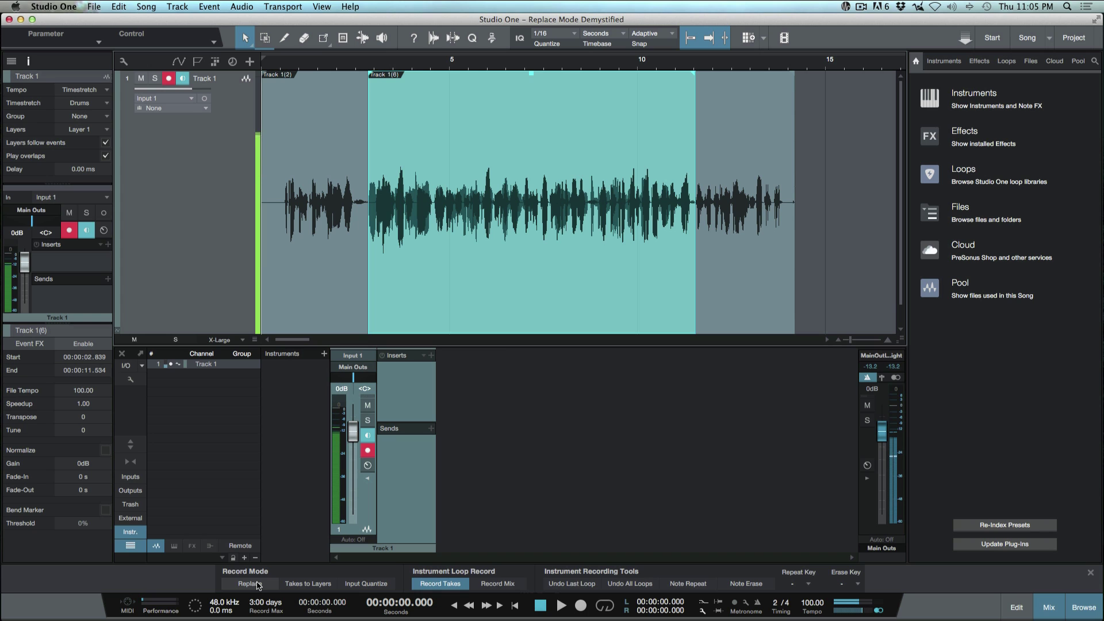
key("space")
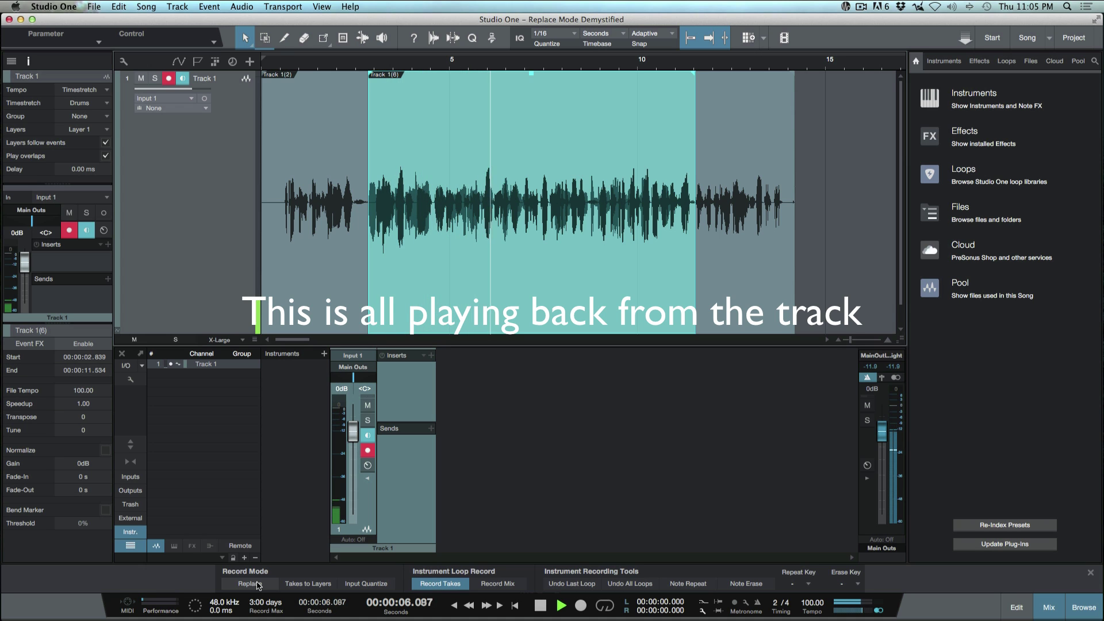
key("space")
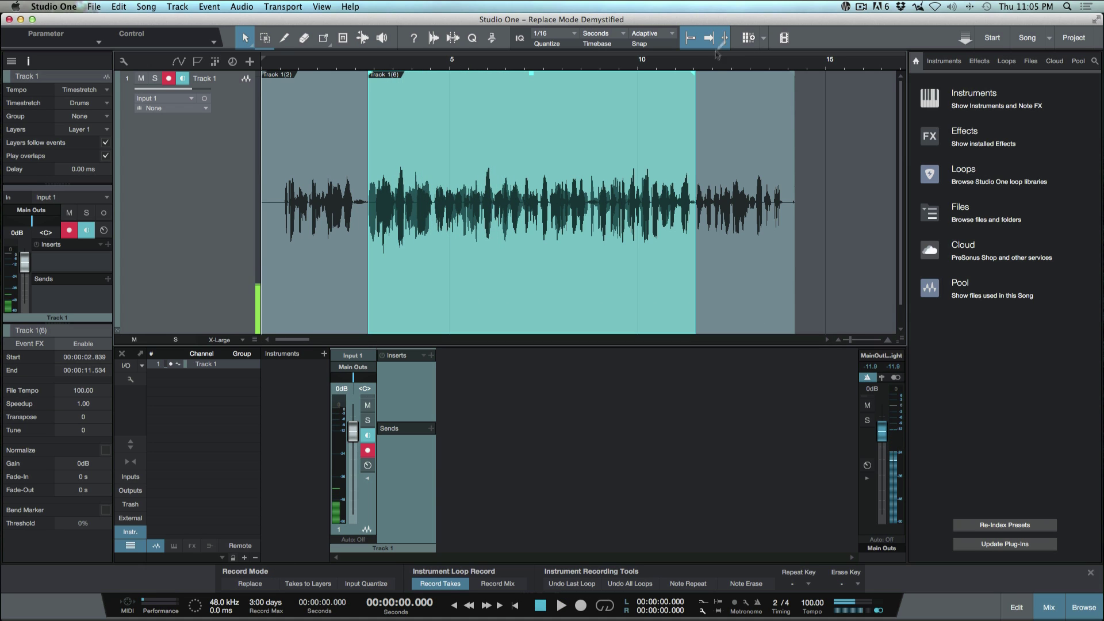
Step: Play back the overlapping takes starting from about 10.7 seconds
left_click(664, 65)
key("space")
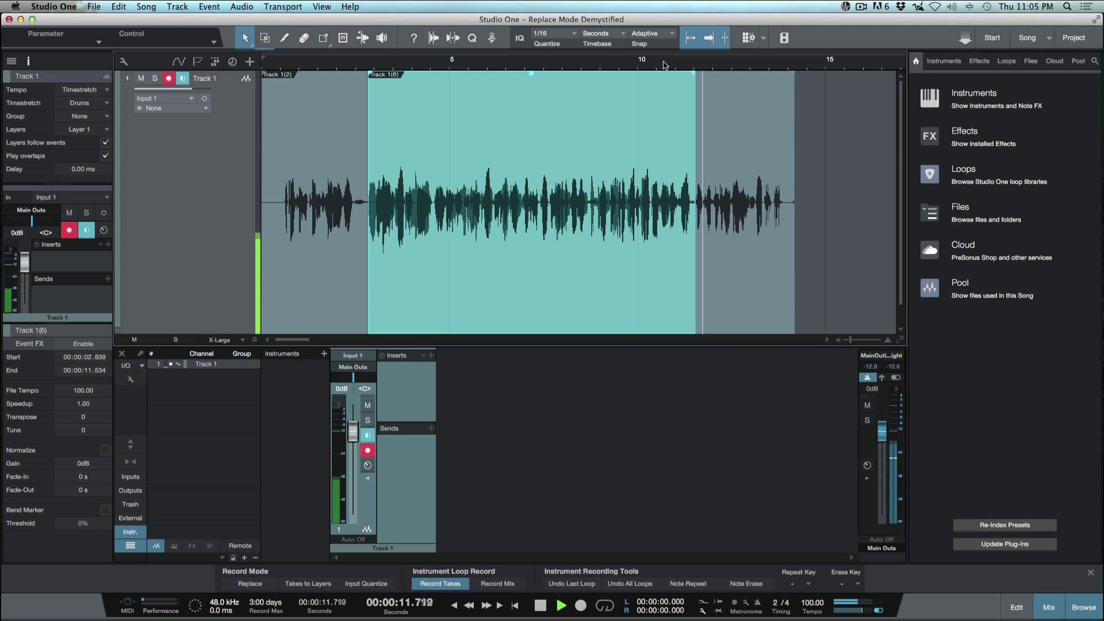
key("space")
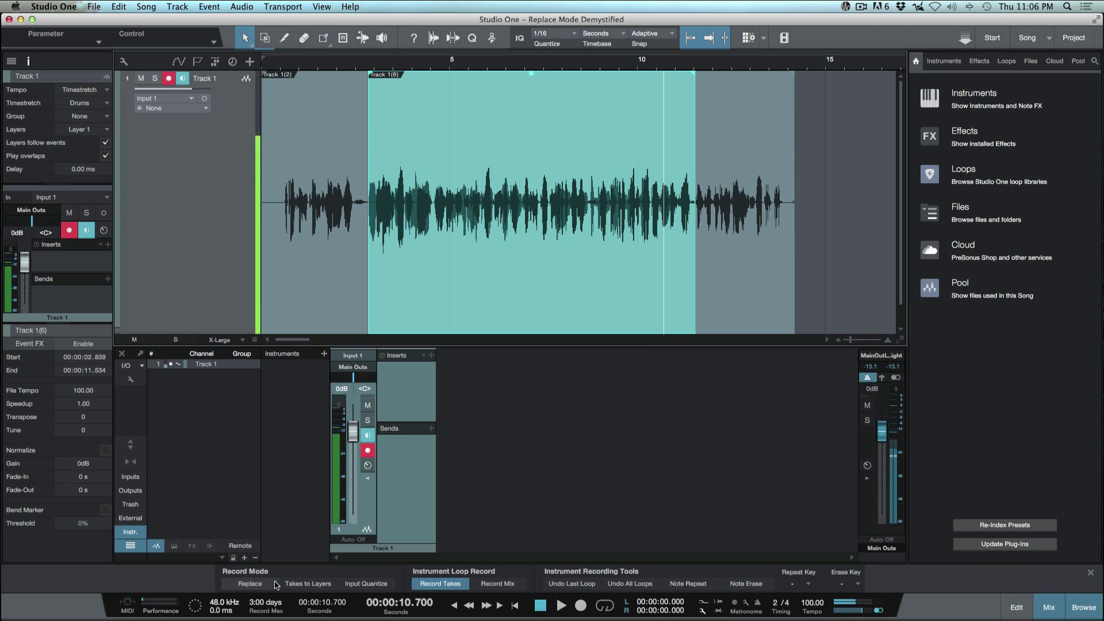
Step: Toggle Replace record mode on and back off, then delete the Track 1(6) take
left_click(252, 584)
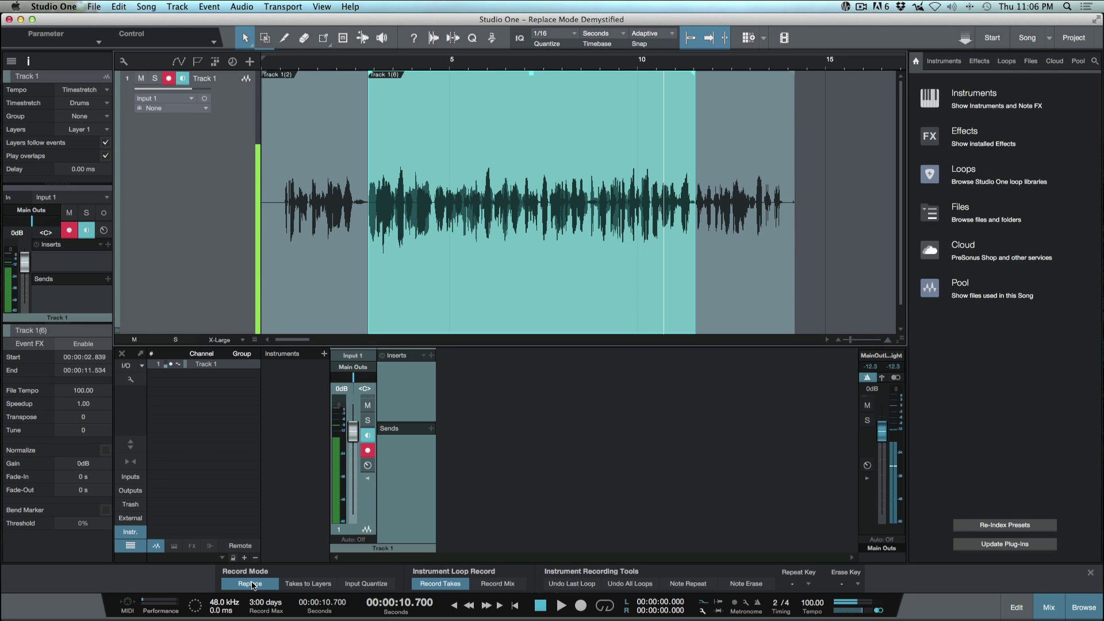
left_click(251, 584)
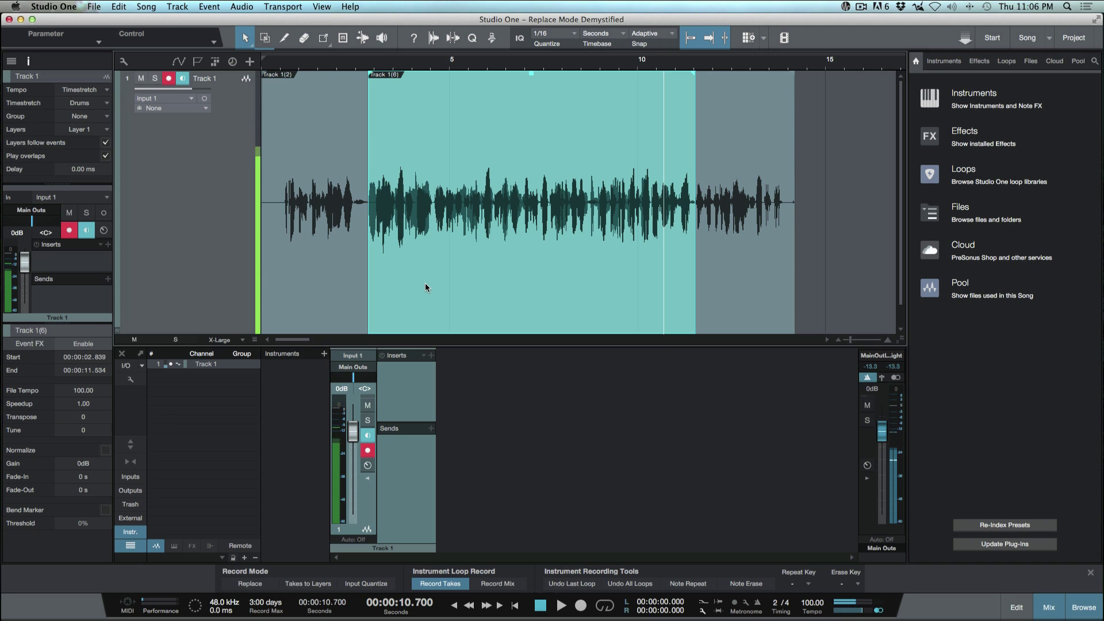
key("Delete")
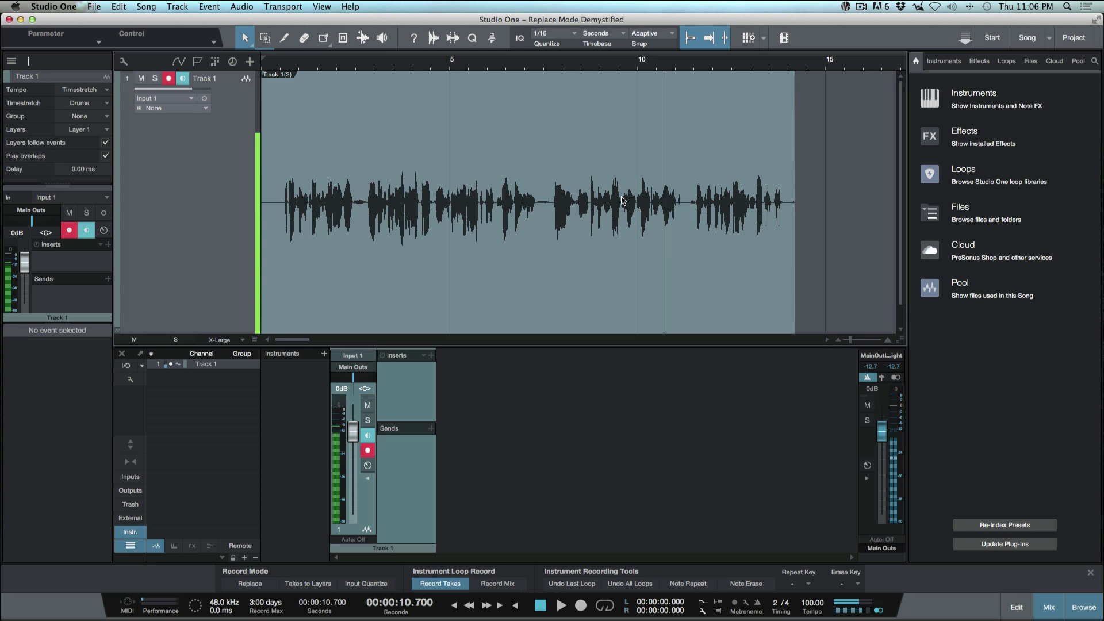
Step: Trim Track 1(2) so it ends at 00:00:11.300 and place the playhead at 10.4 s
left_click(704, 264)
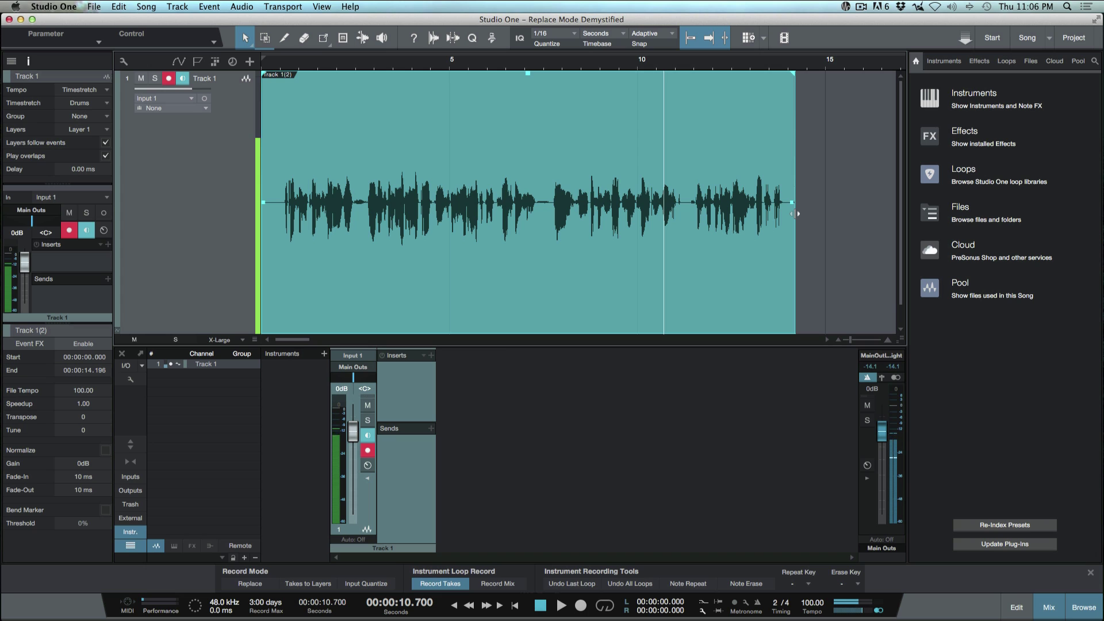
left_click_drag(795, 214, 686, 279)
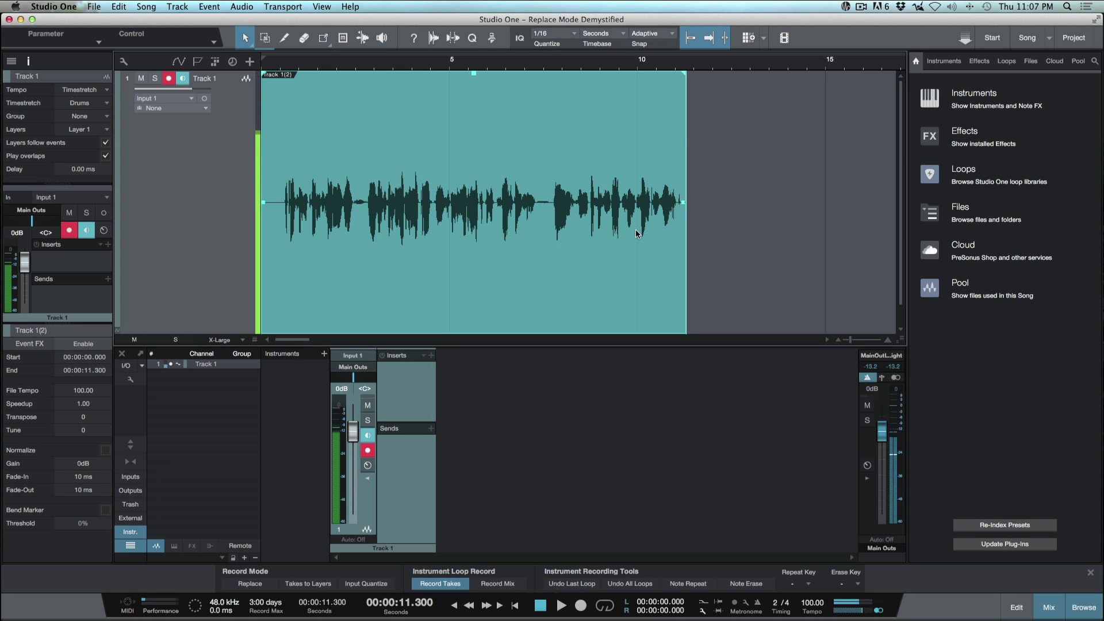
left_click(652, 66)
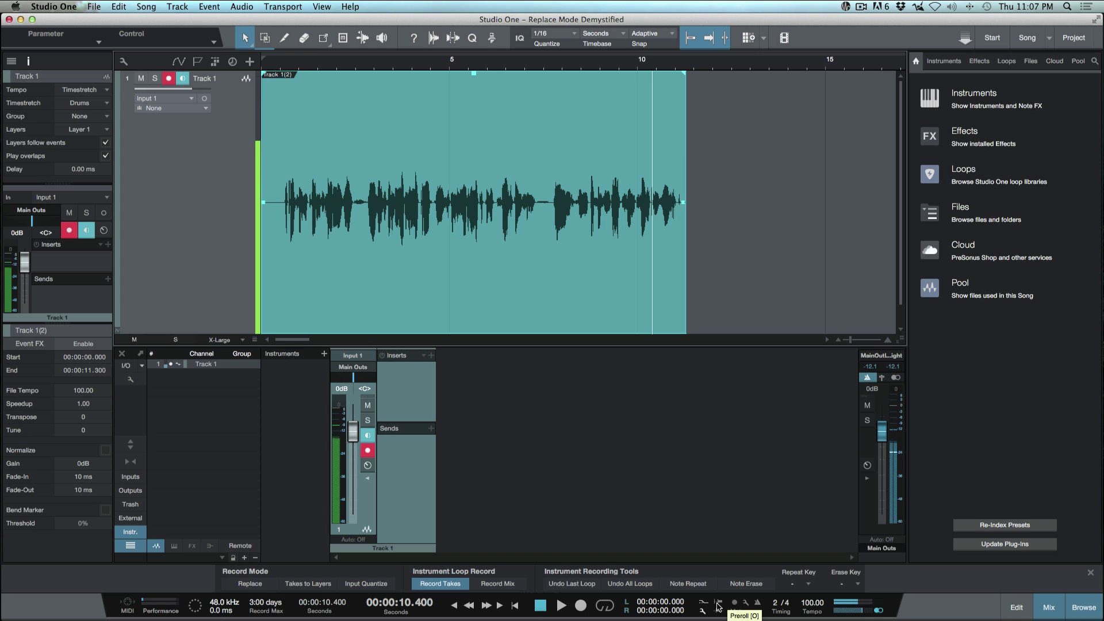
Step: Set the punch point at 10.35 s and start recording a new take during preroll playback
scroll(651, 96, "up", 1)
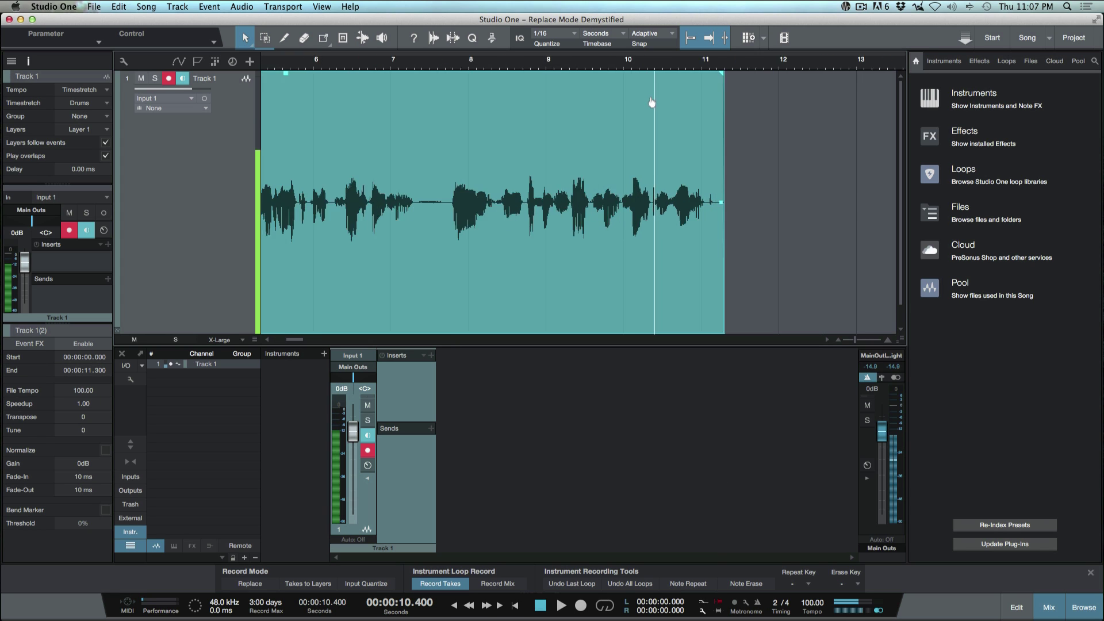
scroll(651, 96, "up", 2)
scroll(650, 96, "down", 1)
left_click(651, 66)
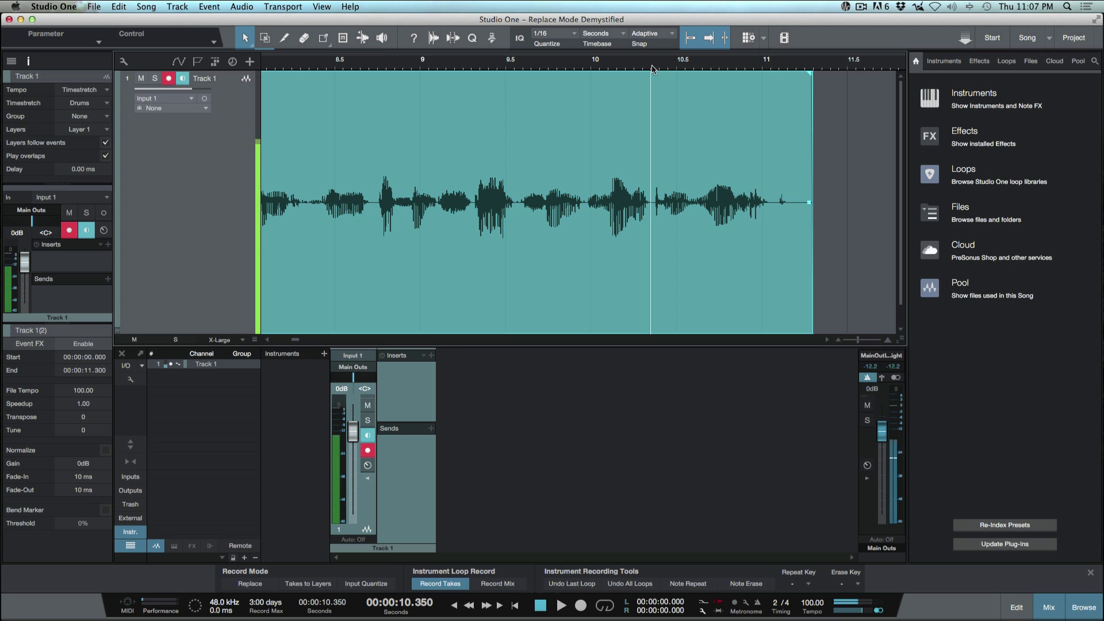
scroll(652, 68, "down", 2)
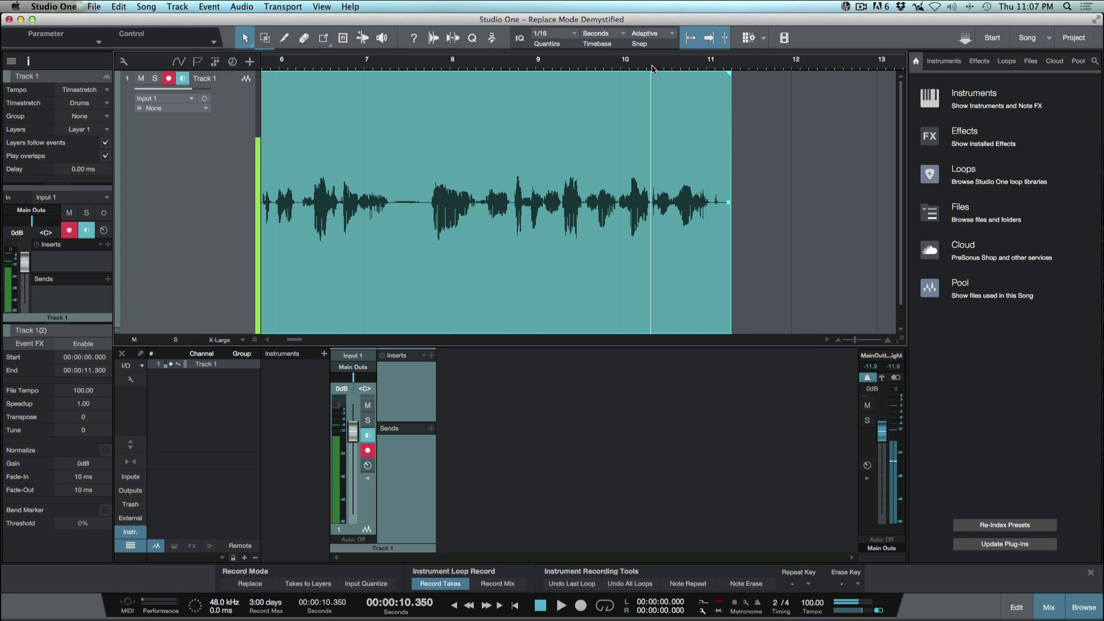
key("space")
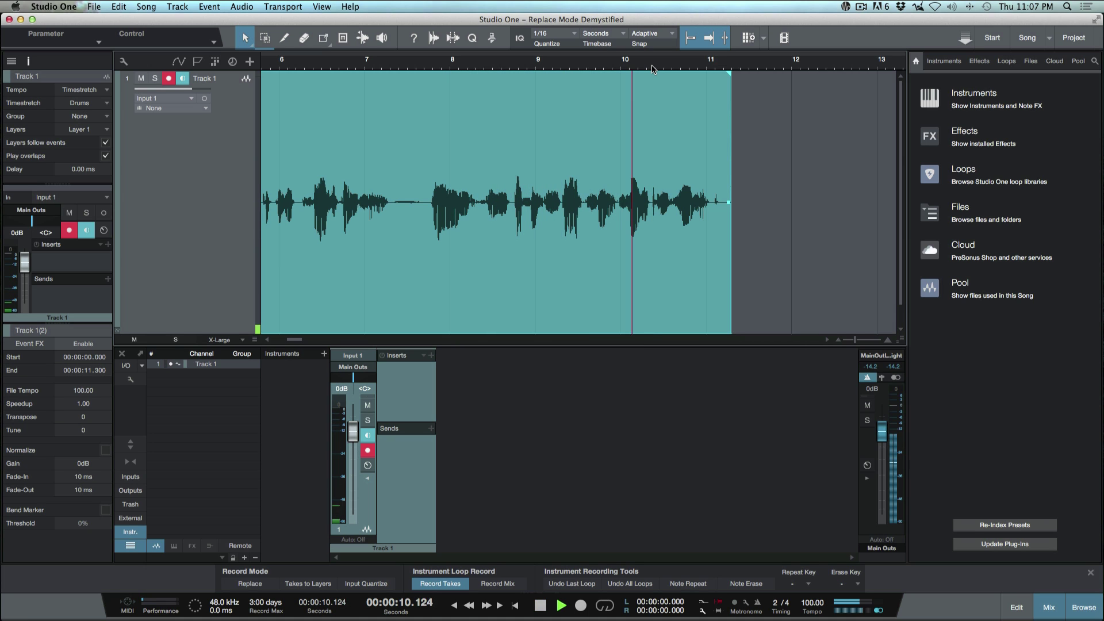
key("KP_Multiply")
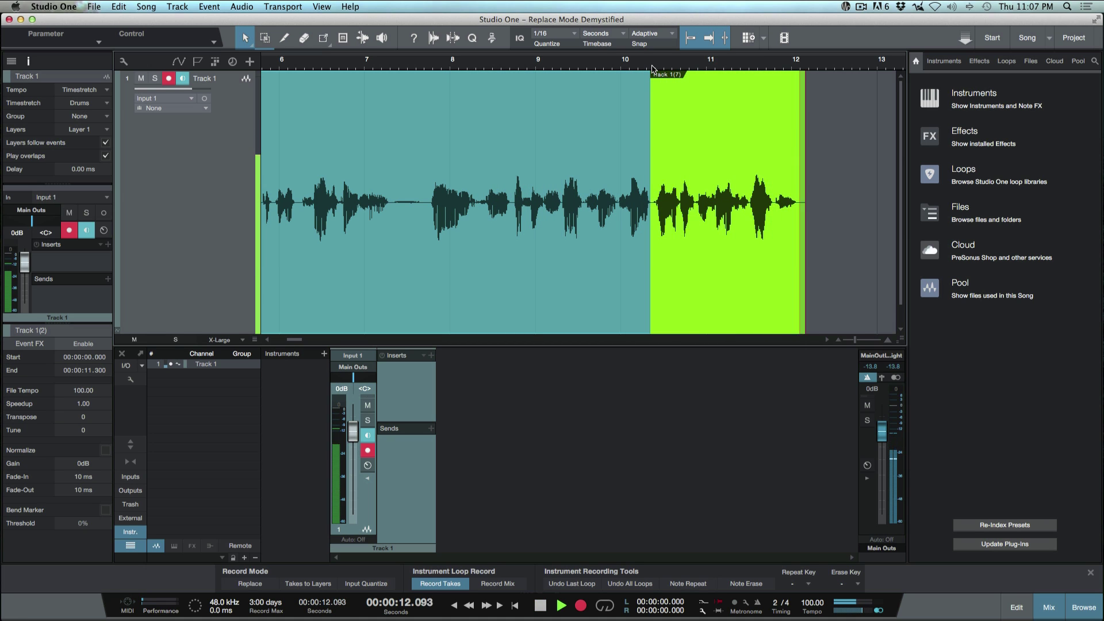
Step: Stop recording so take Track 1(7) spans 10.350 to 12.629 s
key("space")
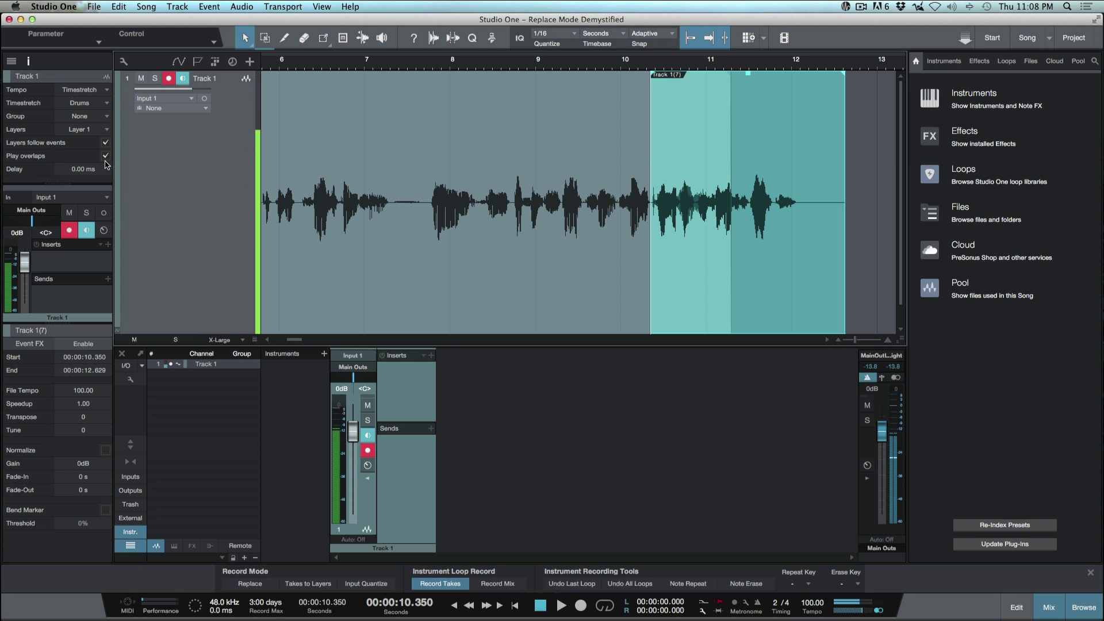
left_click(413, 63)
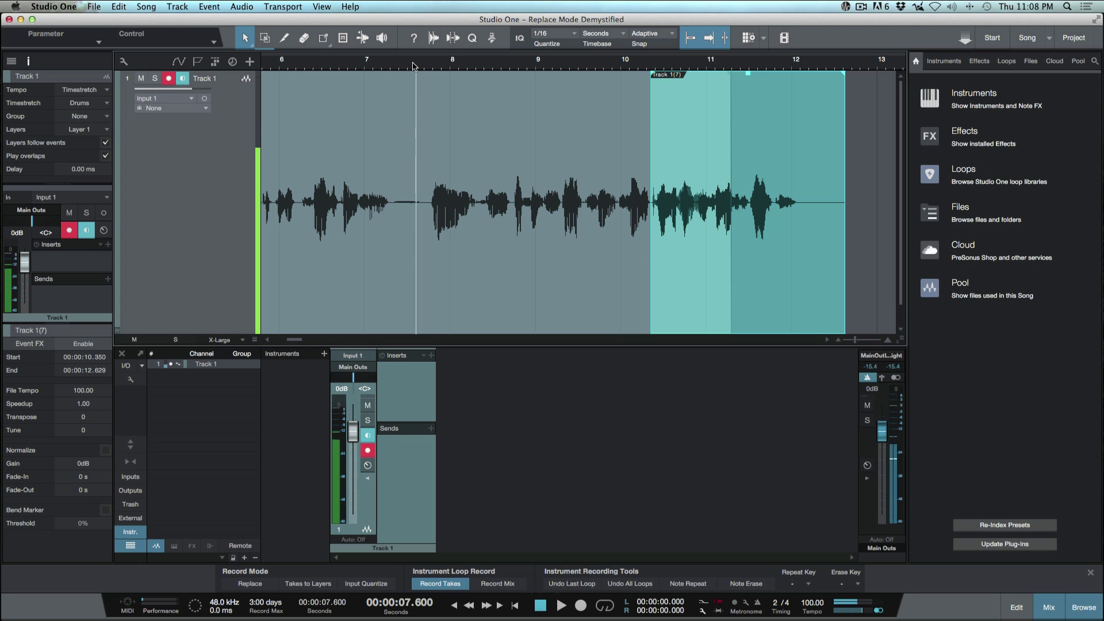
key("space")
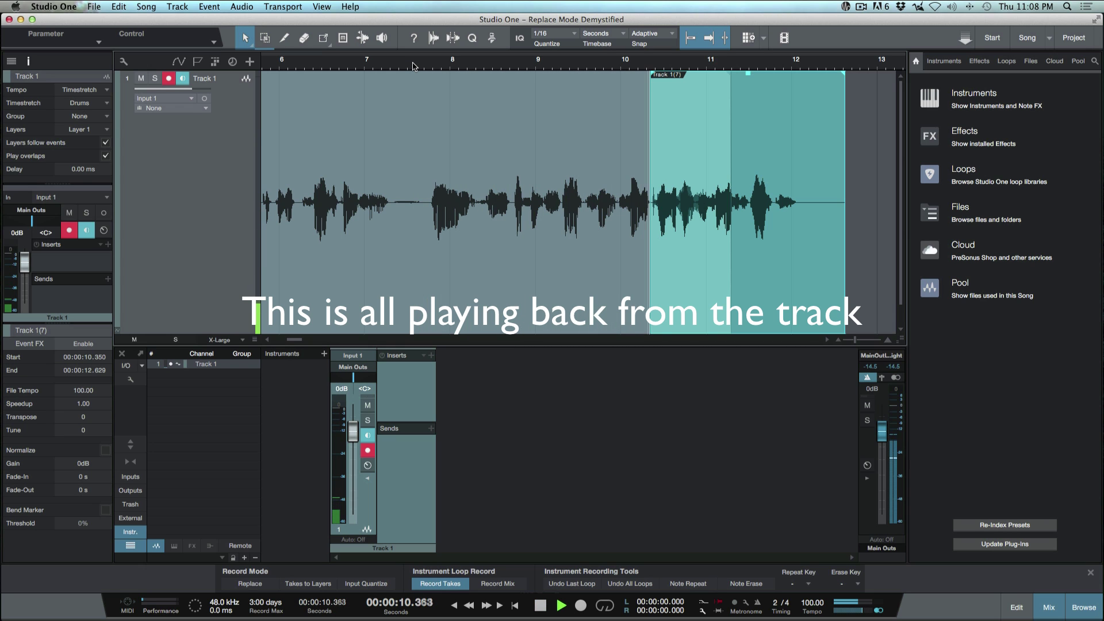
key("space")
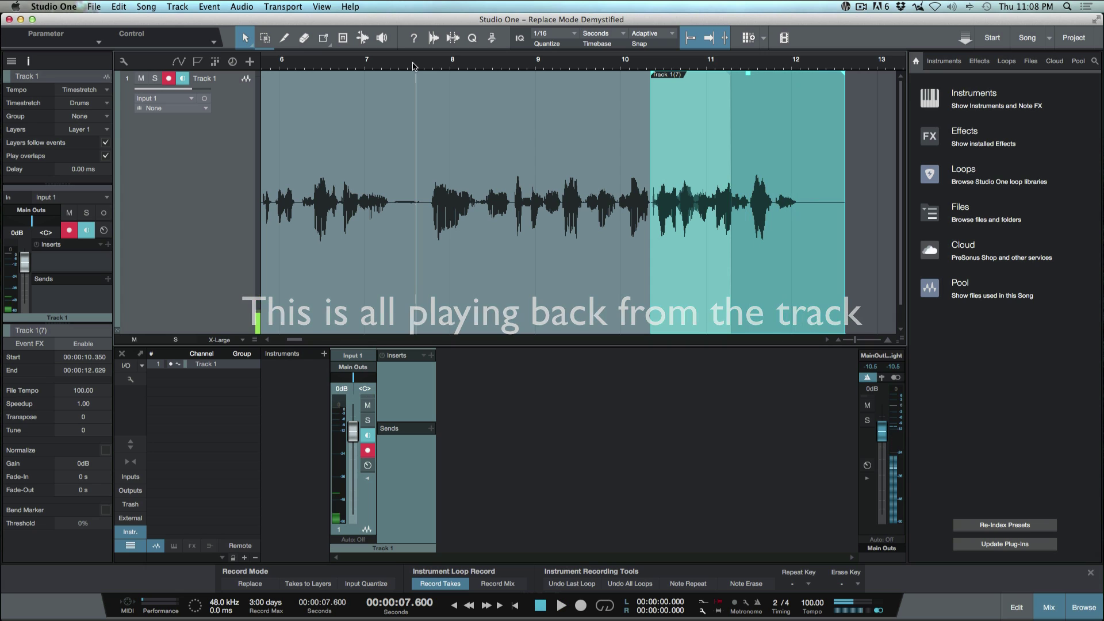